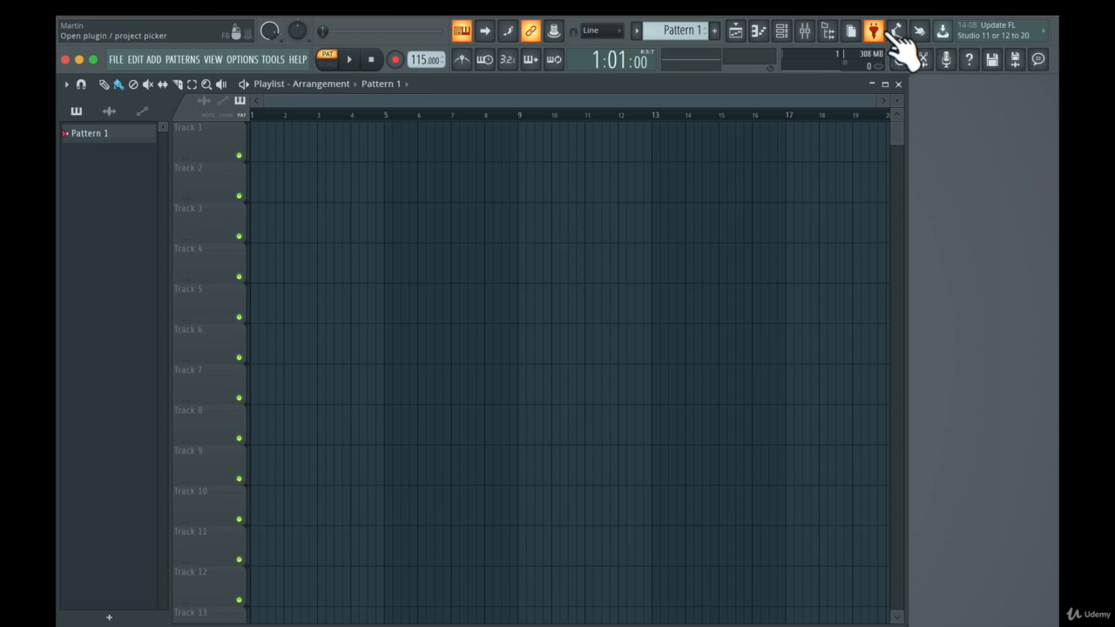
# Open the tempo tapper and tap out a steady beat to set the project tempo to 114 BPM
pyautogui.click(898, 31)
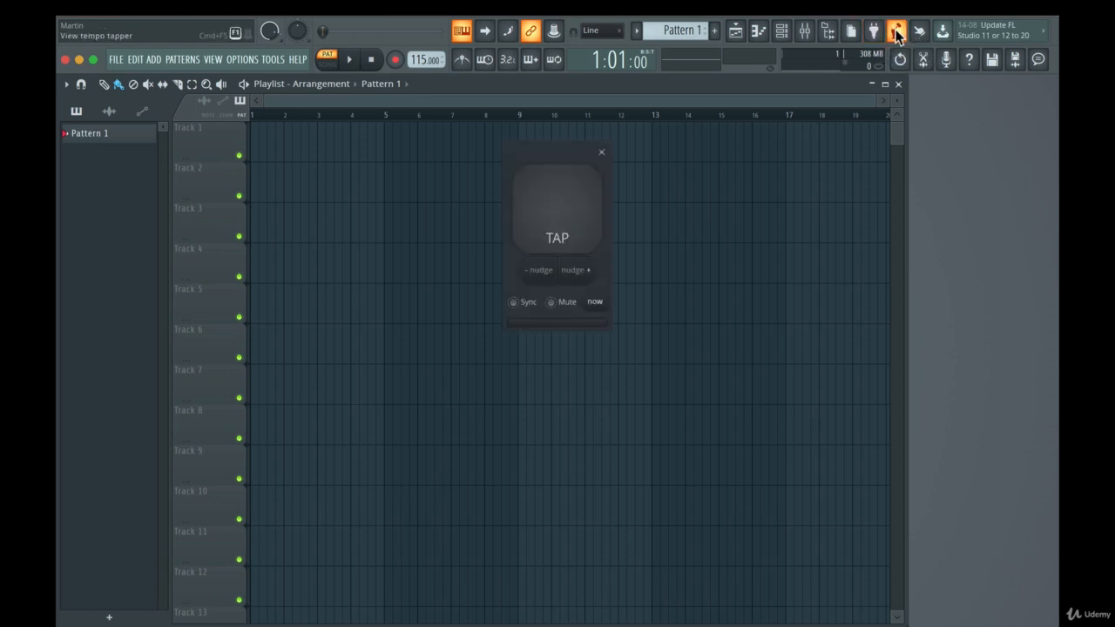
pyautogui.click(578, 214)
pyautogui.click(566, 209)
pyautogui.click(566, 208)
pyautogui.click(566, 208)
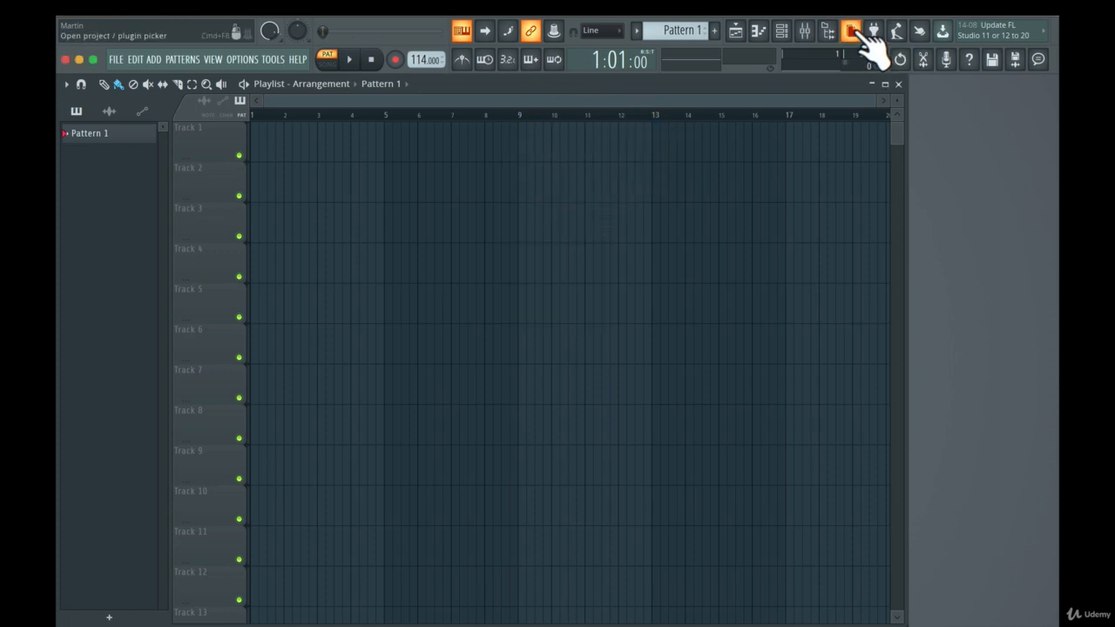
# Open the touch controller, try several pads such as A#5, A#4 and B4, and close it
pyautogui.click(922, 33)
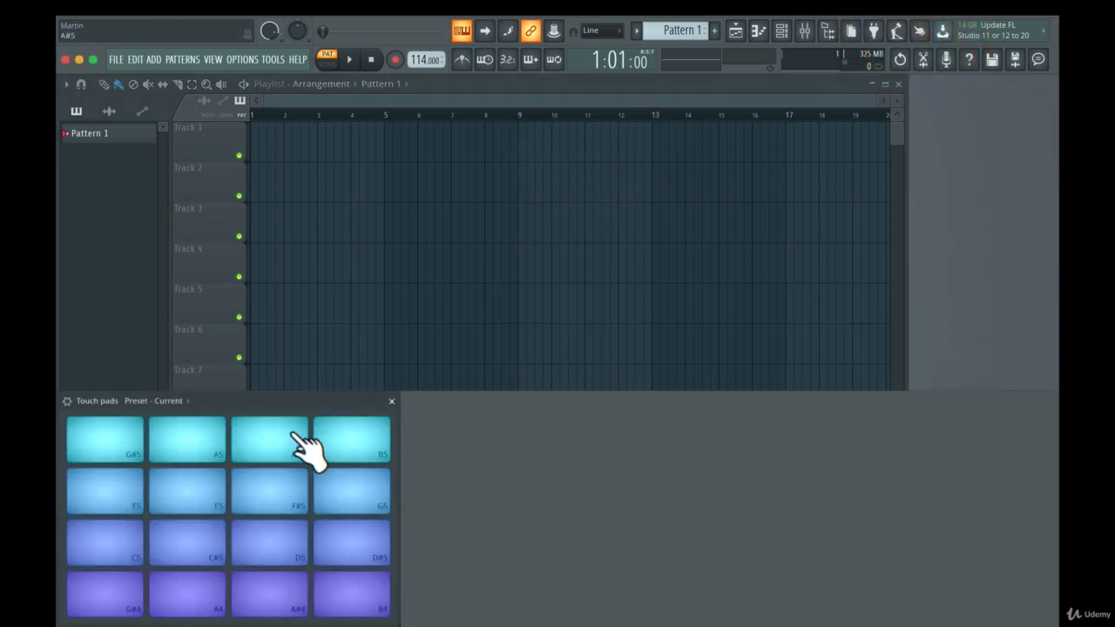
pyautogui.click(296, 435)
pyautogui.click(325, 481)
pyautogui.click(339, 552)
pyautogui.click(244, 587)
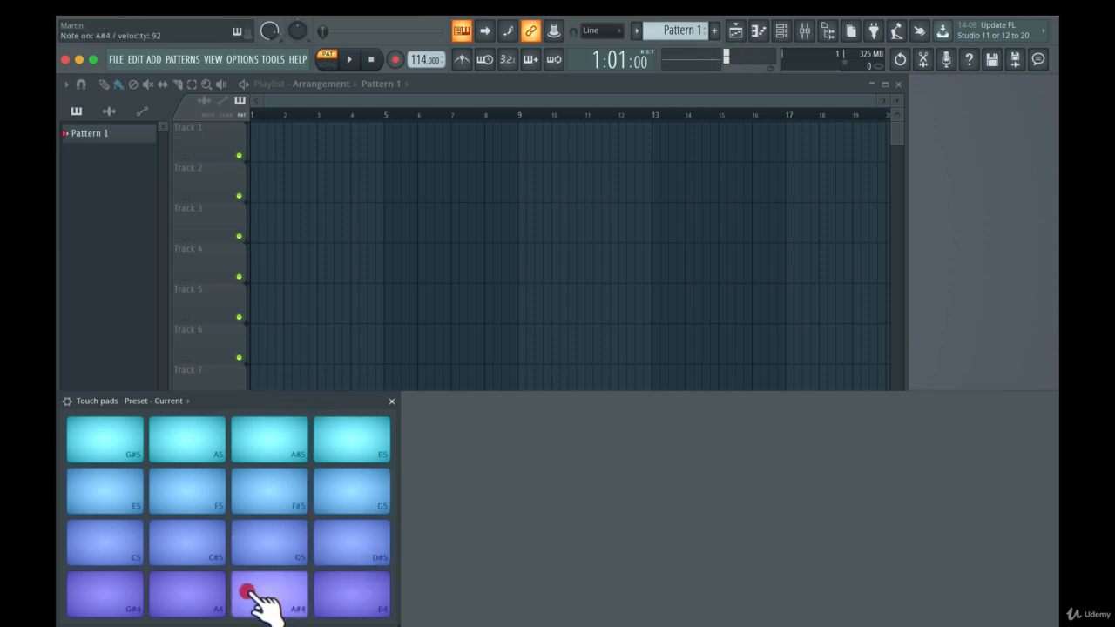
pyautogui.click(340, 597)
pyautogui.click(392, 401)
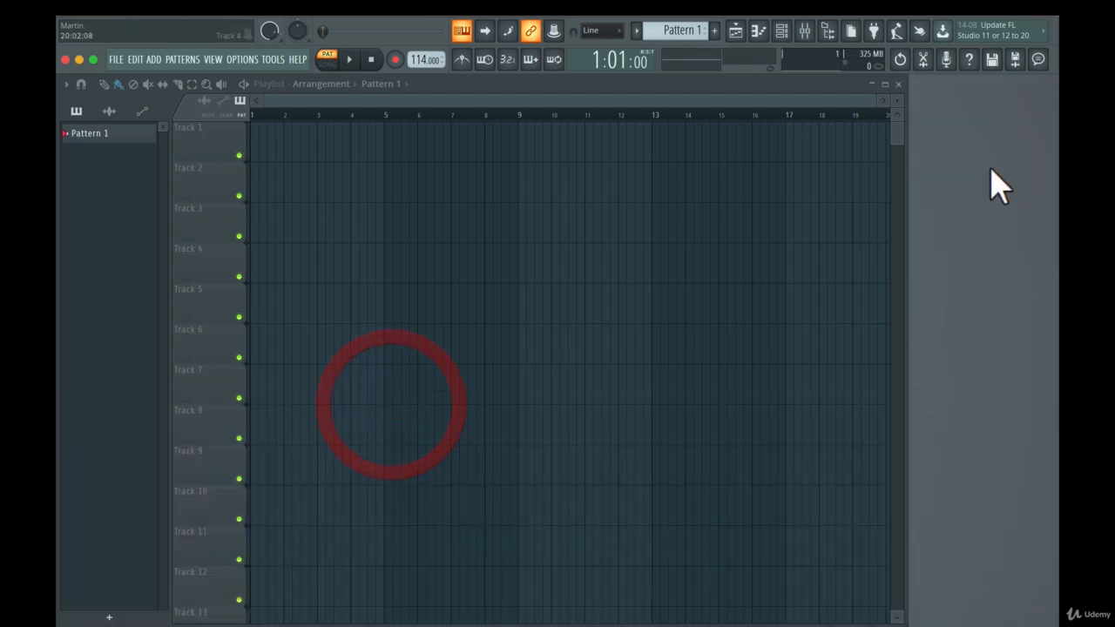
# Use the tempo tapper to tap the project tempo to 126 BPM, and close the tapper
pyautogui.click(898, 35)
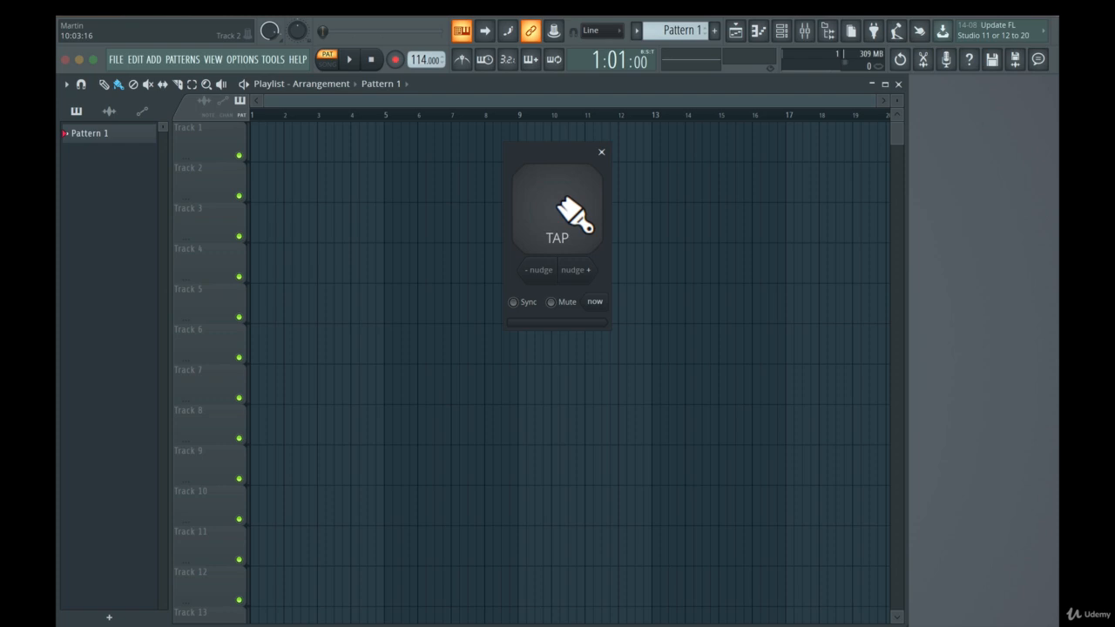
pyautogui.click(565, 208)
pyautogui.click(565, 207)
pyautogui.click(564, 207)
pyautogui.click(565, 207)
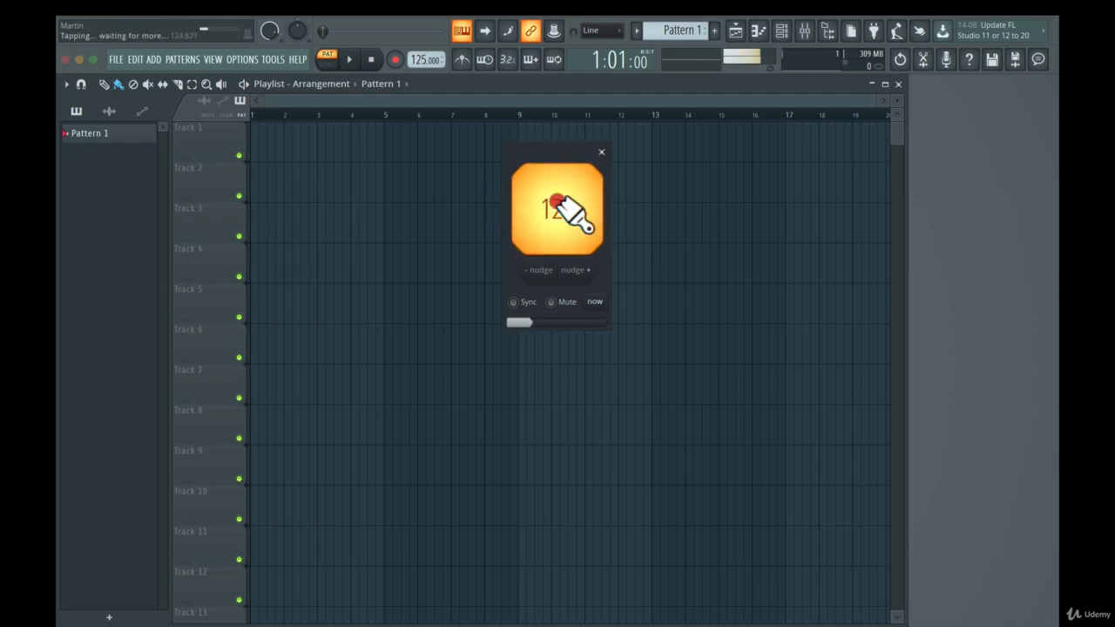
pyautogui.click(564, 207)
pyautogui.click(566, 208)
pyautogui.click(568, 210)
pyautogui.click(569, 212)
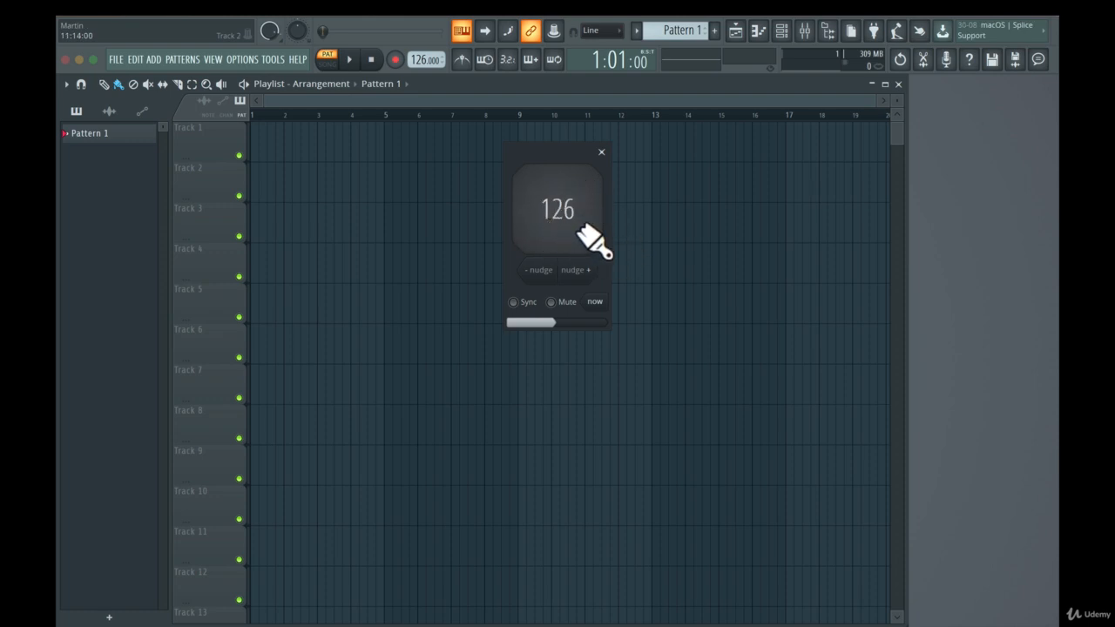
pyautogui.click(598, 151)
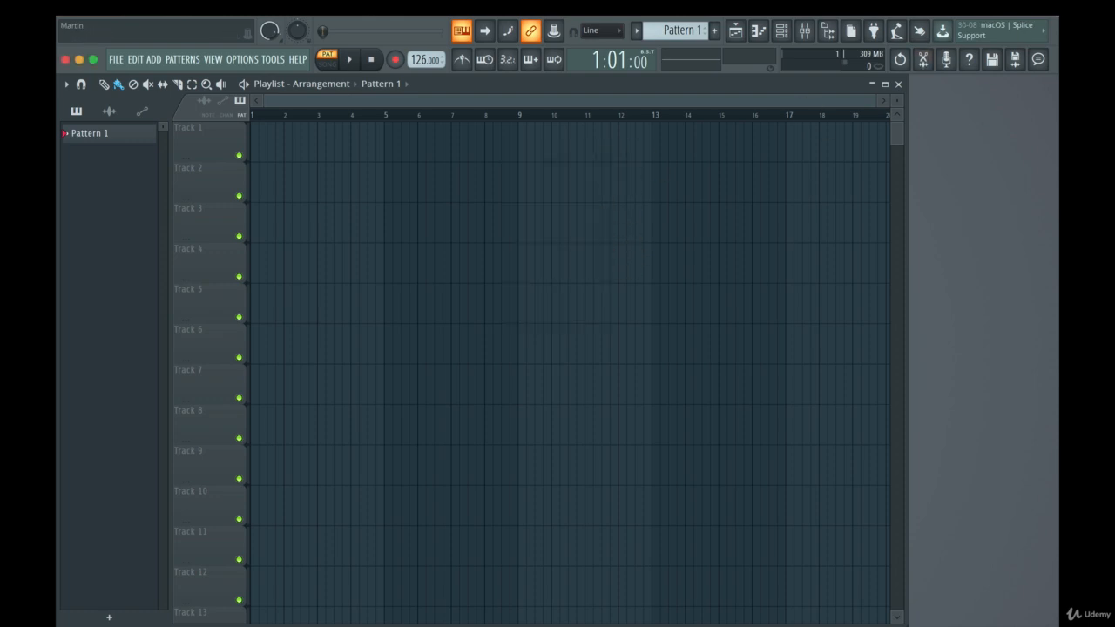
# Show the touch controller again, play the G#5 to B5 pads plus D#5 and B4, and close it
pyautogui.click(924, 33)
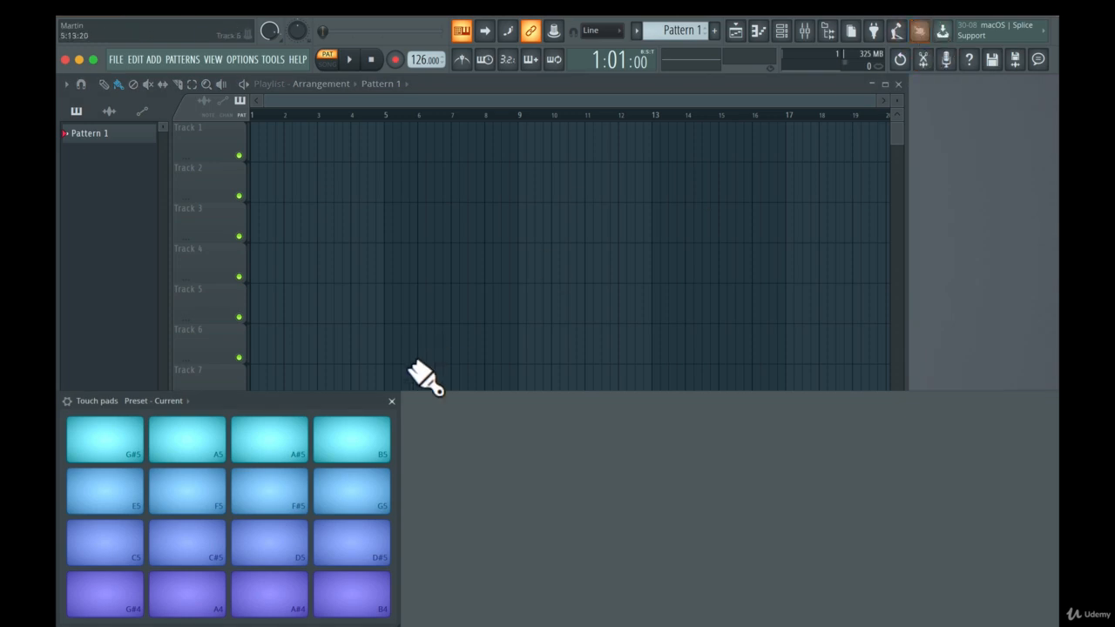
pyautogui.click(921, 33)
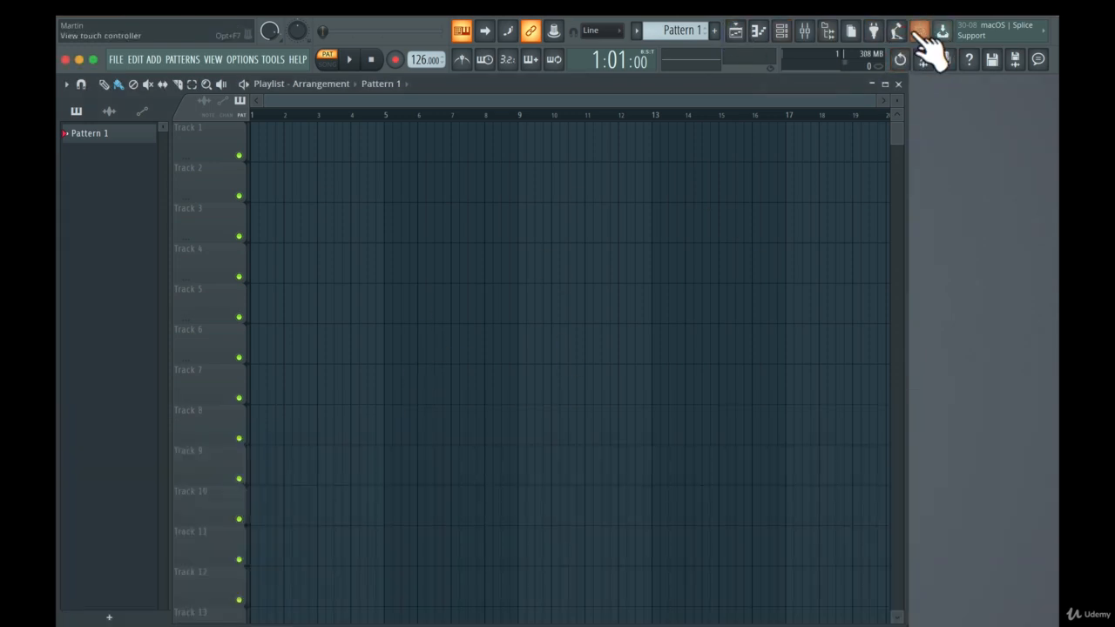
pyautogui.click(921, 33)
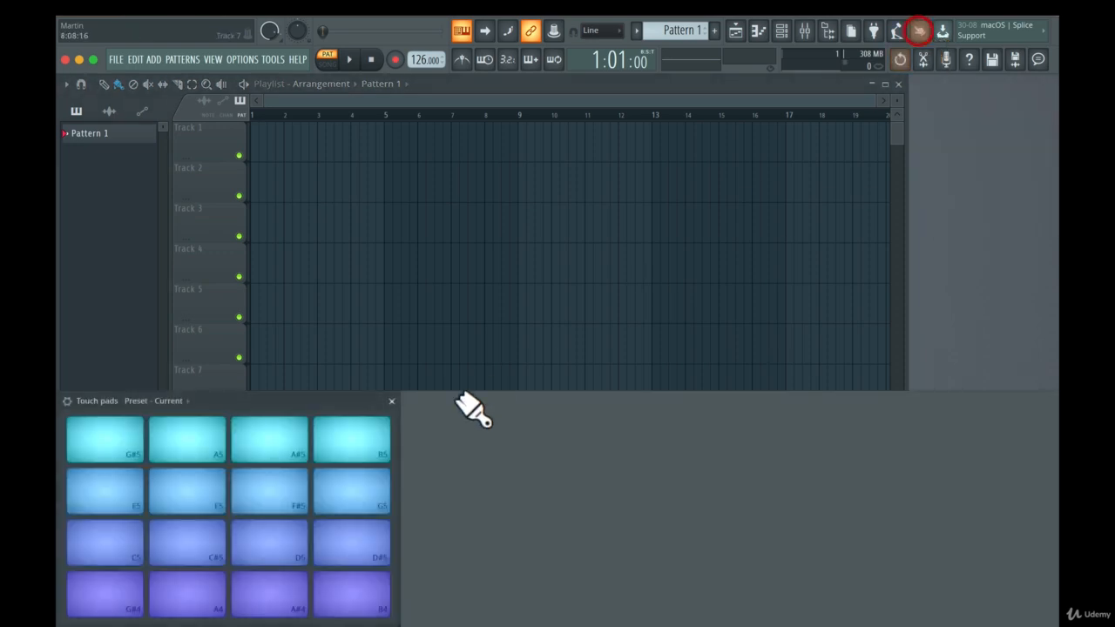
pyautogui.click(97, 441)
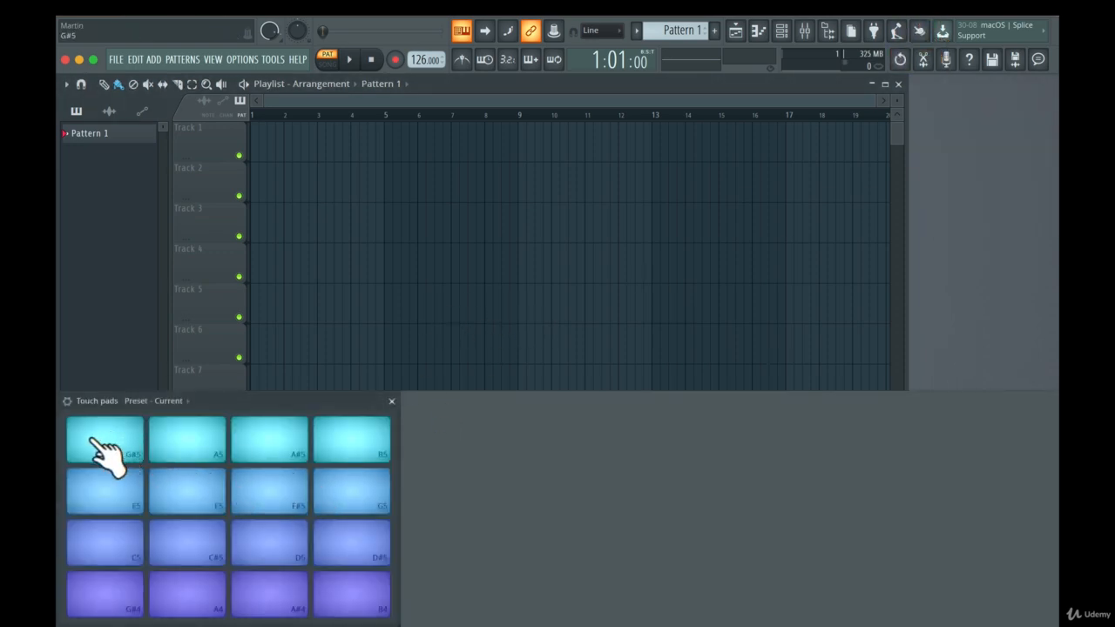
pyautogui.click(180, 449)
pyautogui.click(283, 449)
pyautogui.click(354, 442)
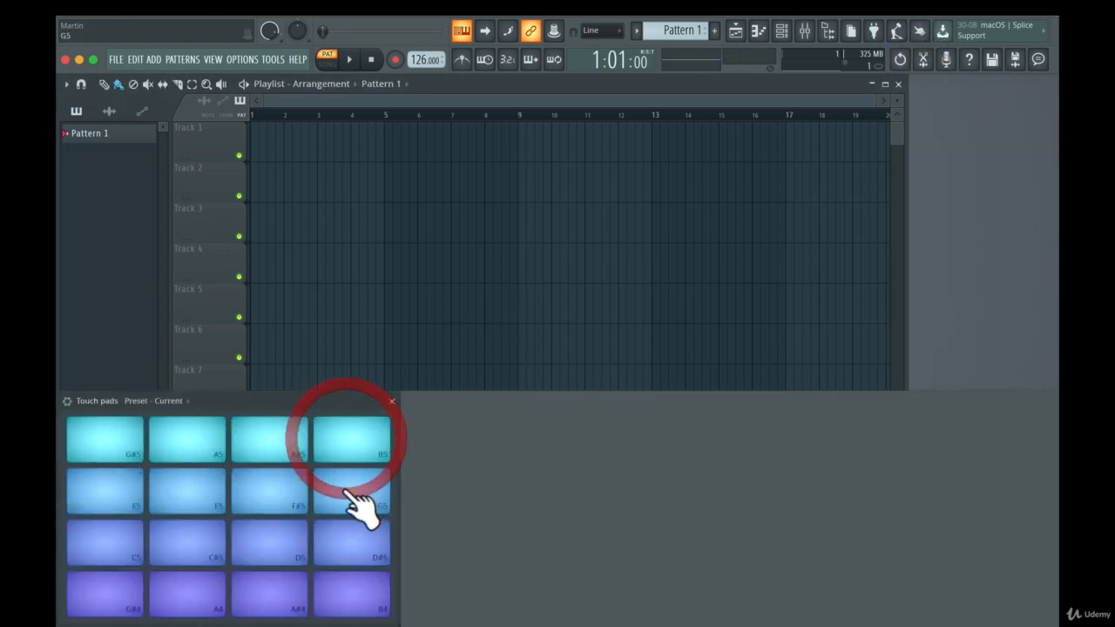
pyautogui.click(345, 544)
pyautogui.click(348, 597)
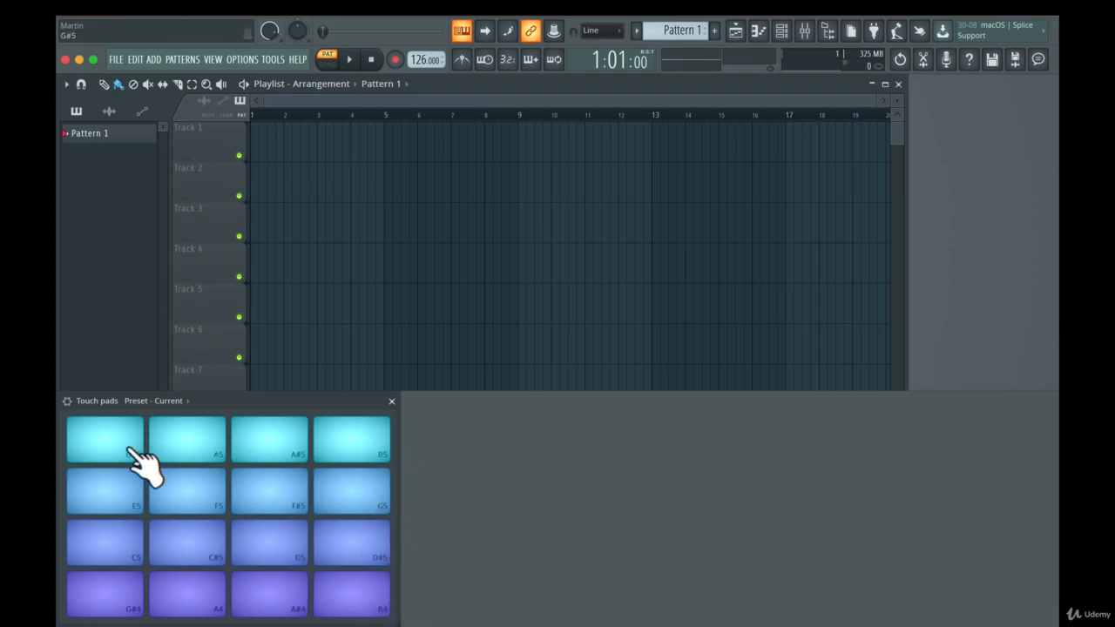
pyautogui.click(391, 401)
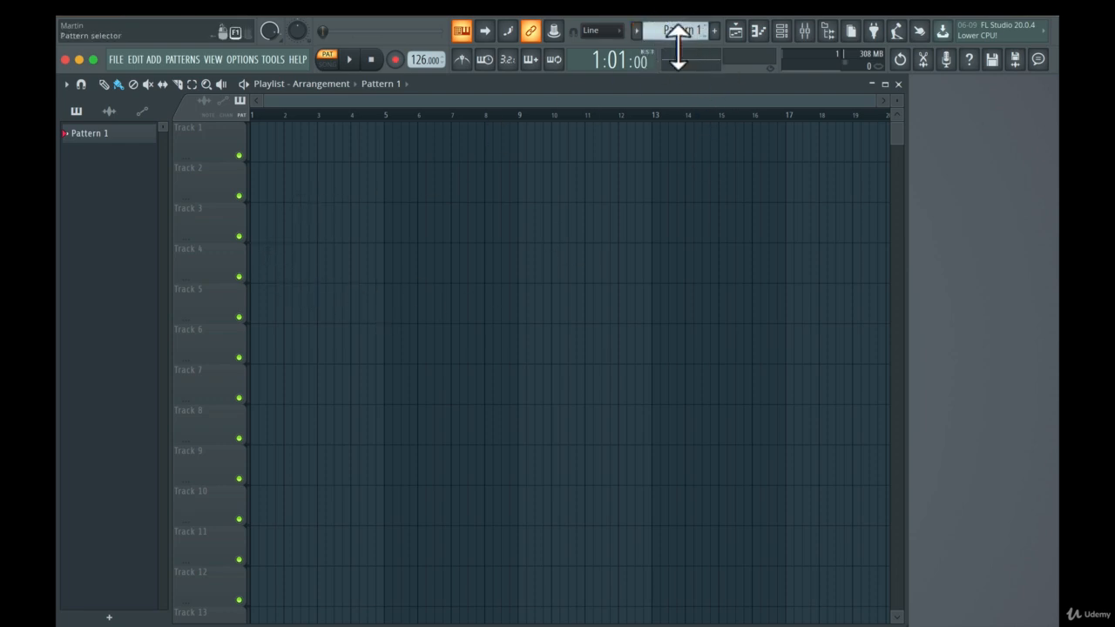
# Paint four Pattern 1 clips along Track 1 and single clips scattered over Tracks 4, 5 and 8 in the playlist
pyautogui.click(357, 144)
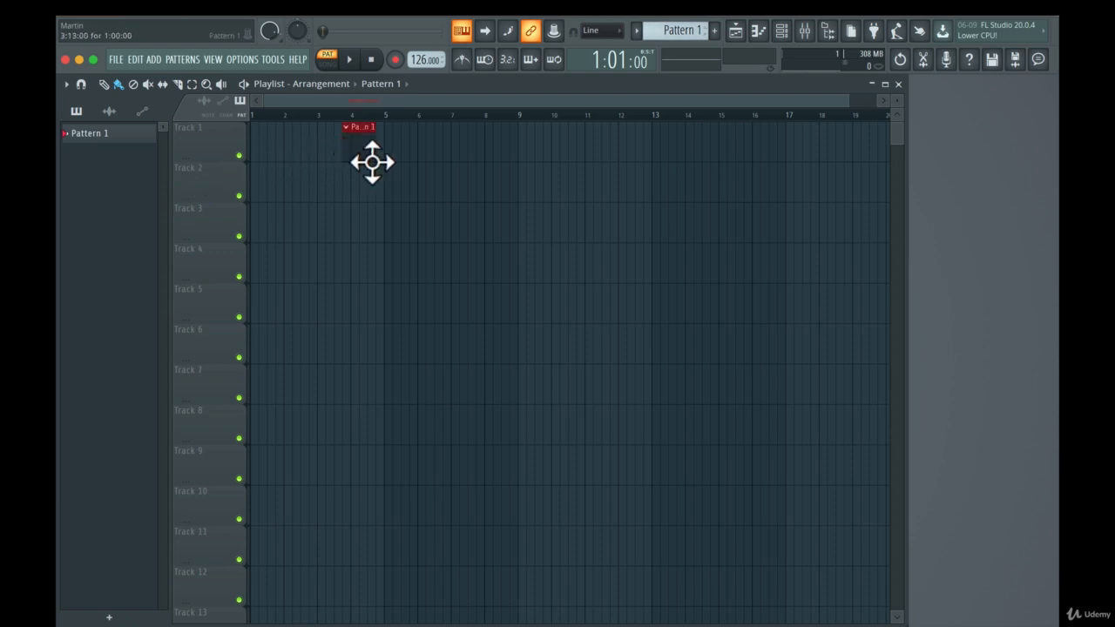
pyautogui.click(409, 145)
pyautogui.click(524, 145)
pyautogui.click(653, 158)
pyautogui.click(567, 261)
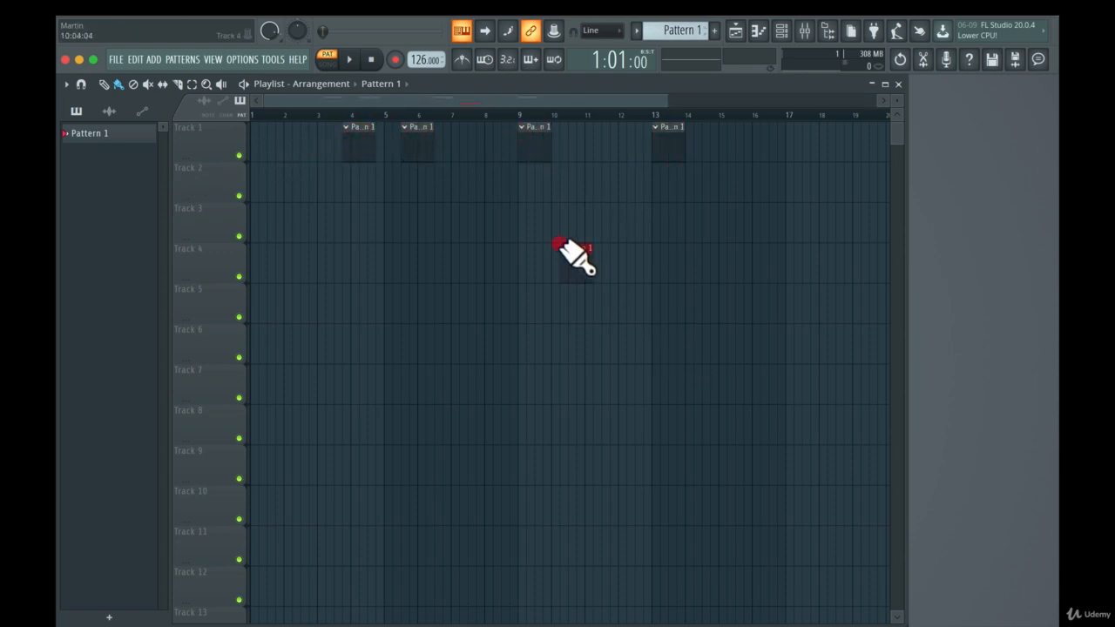
pyautogui.click(368, 303)
pyautogui.click(542, 427)
pyautogui.click(670, 319)
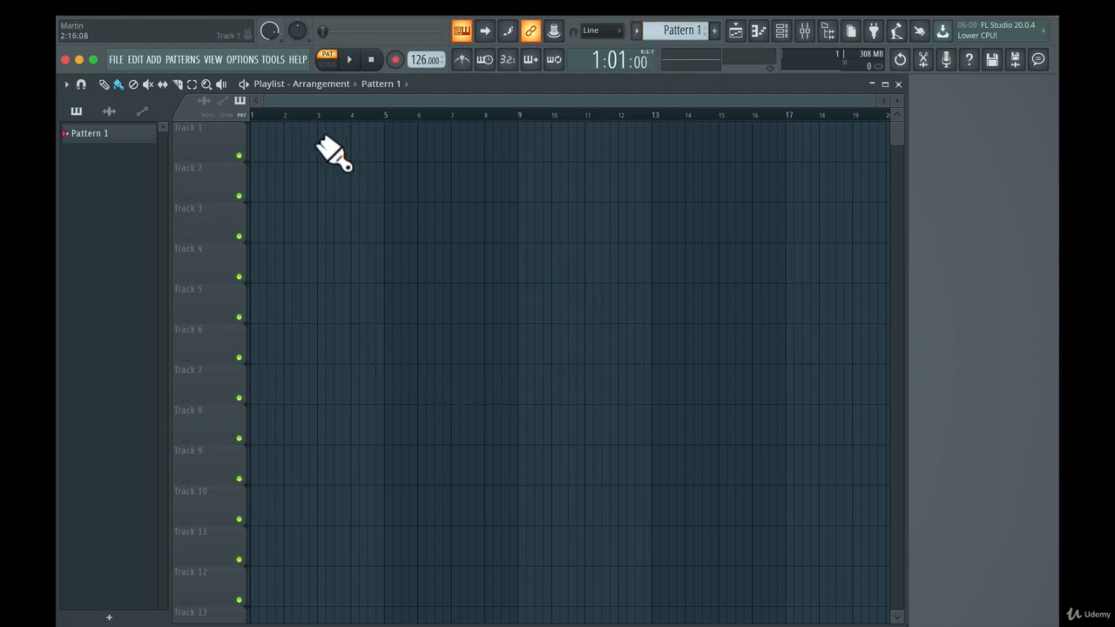
# Practise placing a Pattern 1 clip at bar 5 on Track 1, stretching it to about four bars, and deleting it
pyautogui.click(389, 133)
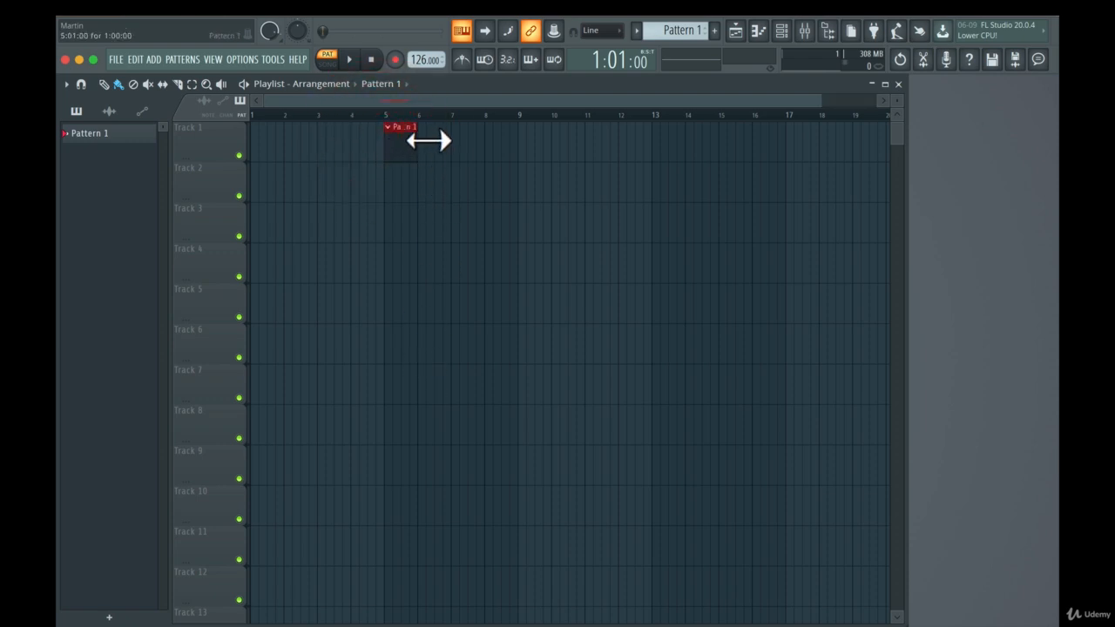
pyautogui.moveTo(428, 139)
pyautogui.mouseDown()
pyautogui.moveTo(739, 142)
pyautogui.moveTo(532, 142)
pyautogui.mouseUp()
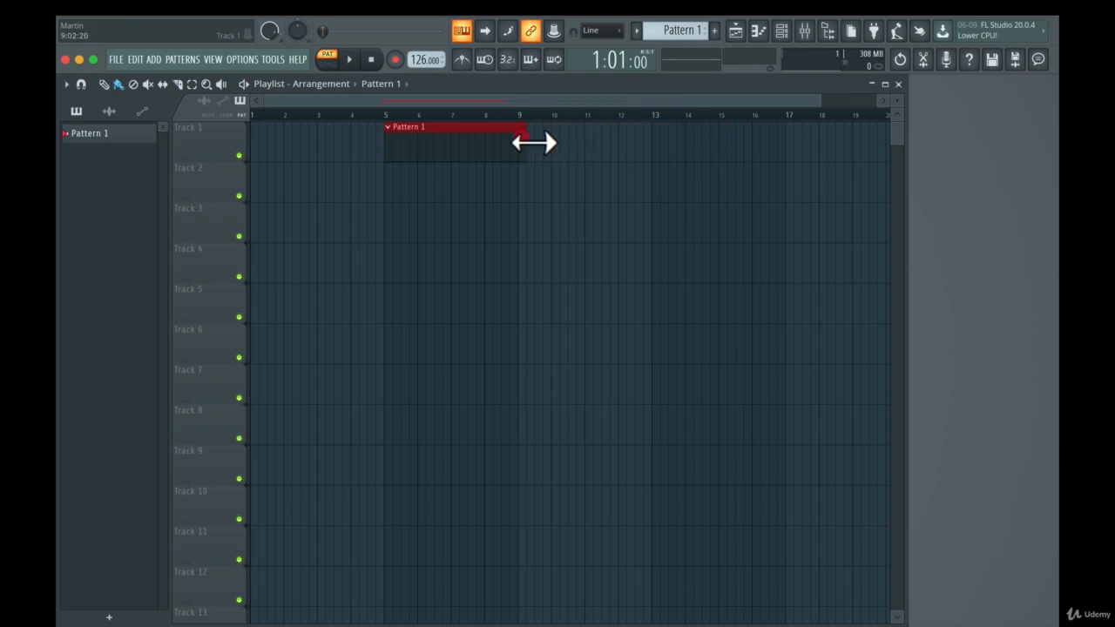
pyautogui.rightClick(480, 138)
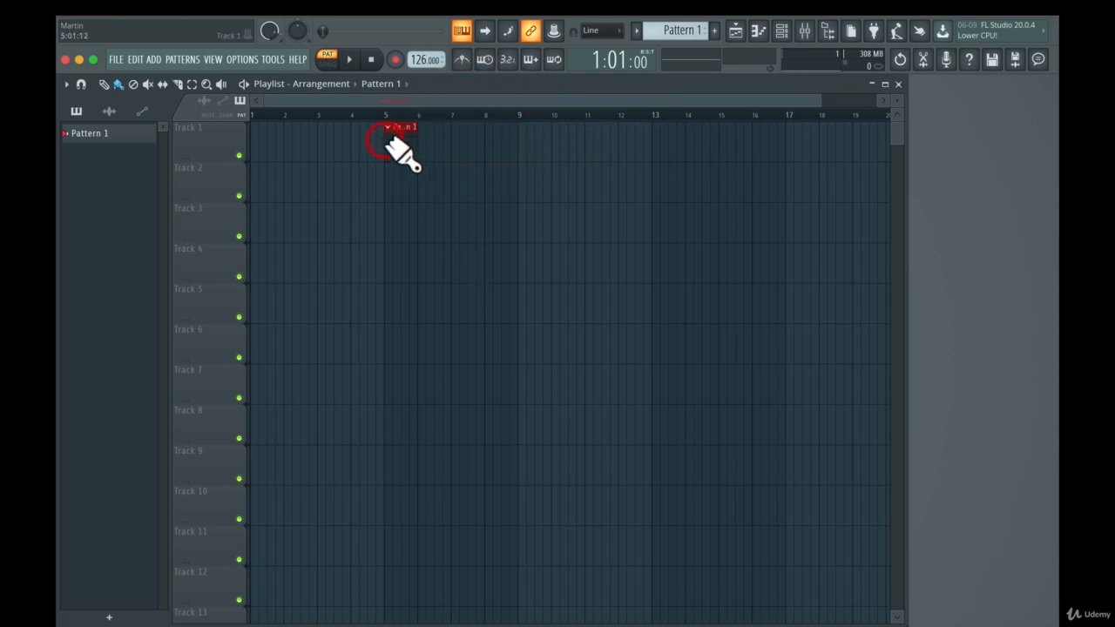
pyautogui.moveTo(426, 145); pyautogui.dragTo(520, 153)
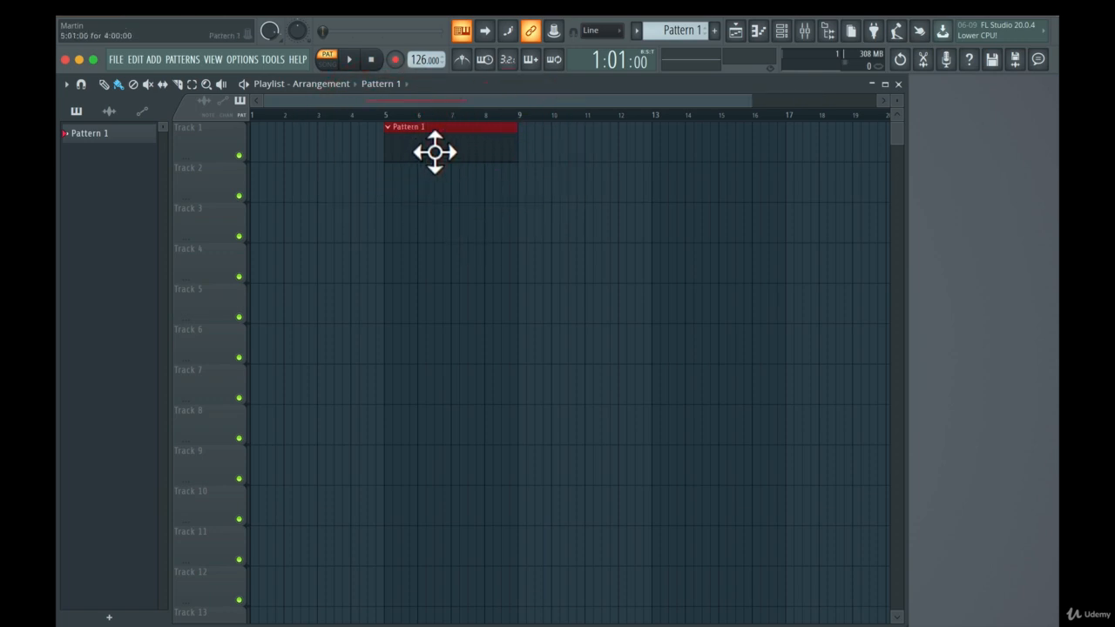
pyautogui.rightClick(425, 140)
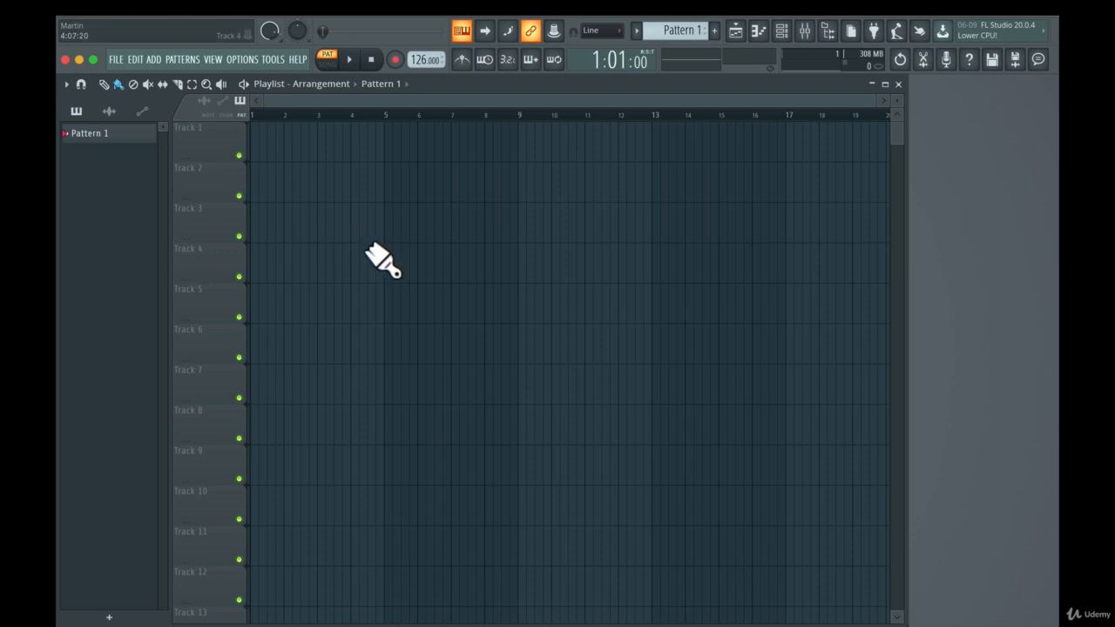
pyautogui.click(389, 147)
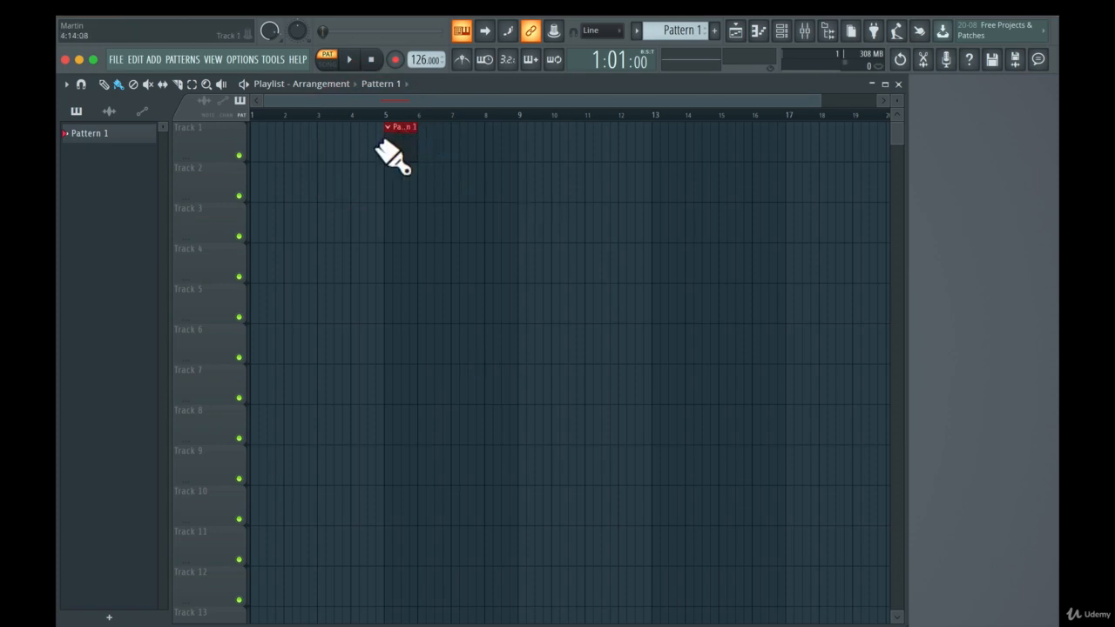
pyautogui.moveTo(418, 144); pyautogui.dragTo(515, 153)
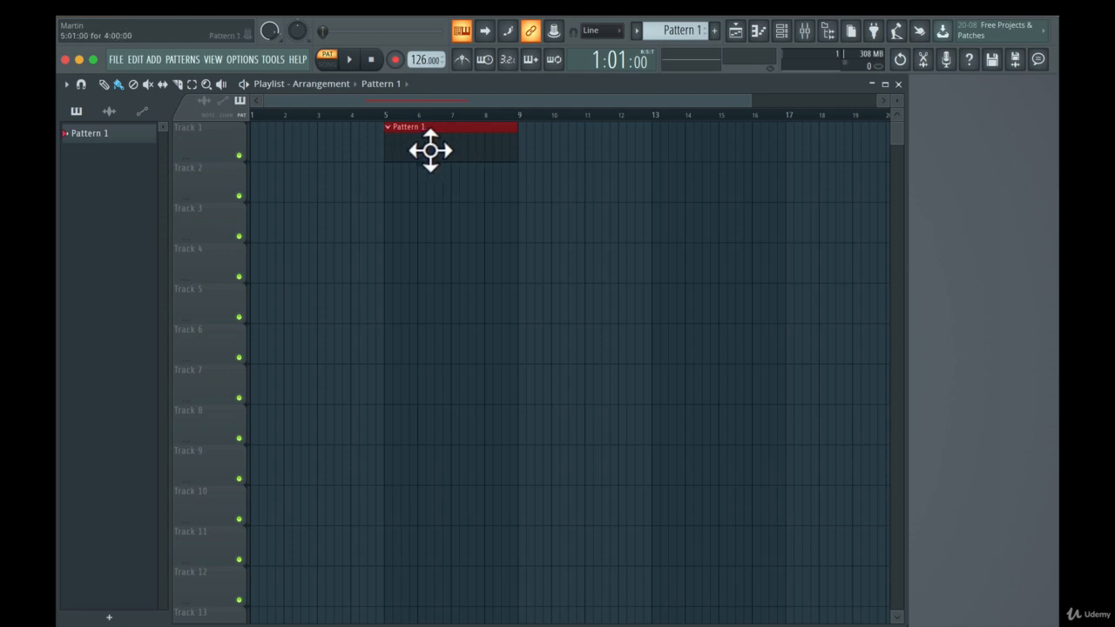
pyautogui.rightClick(455, 149)
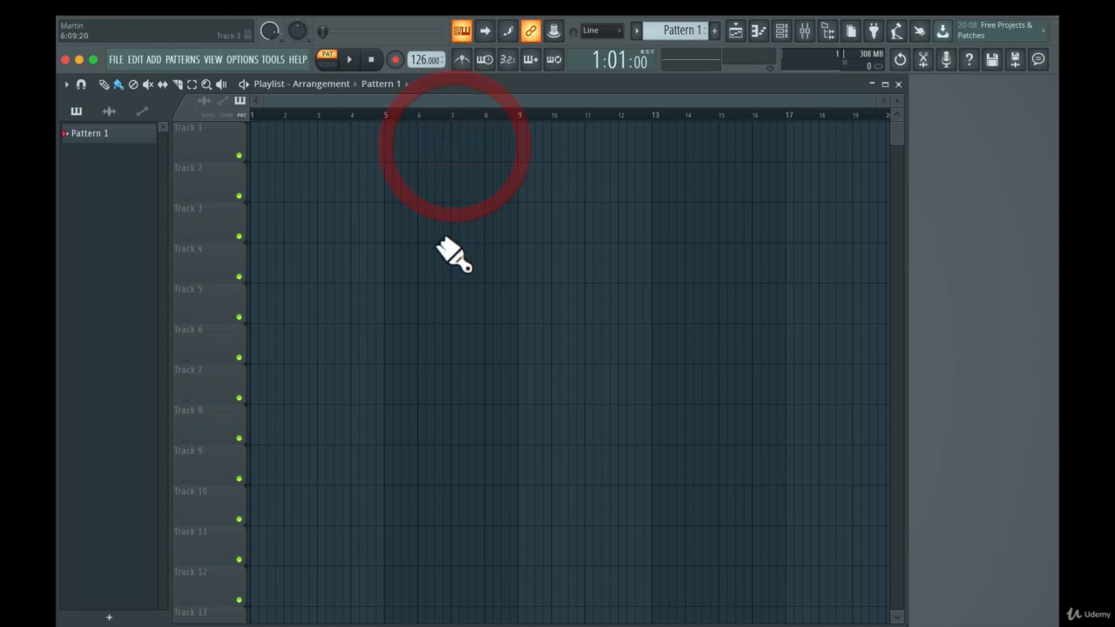
# Paint single Pattern 1 clips on Tracks 1 and 2 and a row of eight on Track 3, and delete them all
pyautogui.click(389, 140)
pyautogui.click(394, 184)
pyautogui.moveTo(446, 222)
pyautogui.mouseDown()
pyautogui.moveTo(550, 330)
pyautogui.moveTo(688, 294)
pyautogui.mouseUp()
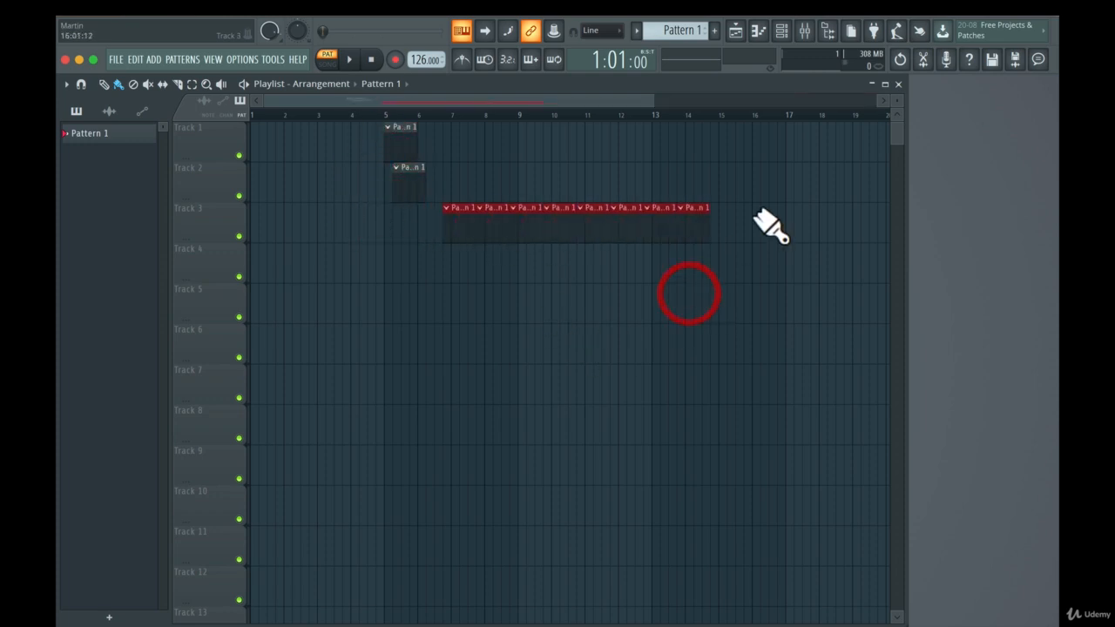
pyautogui.rightClick(667, 218)
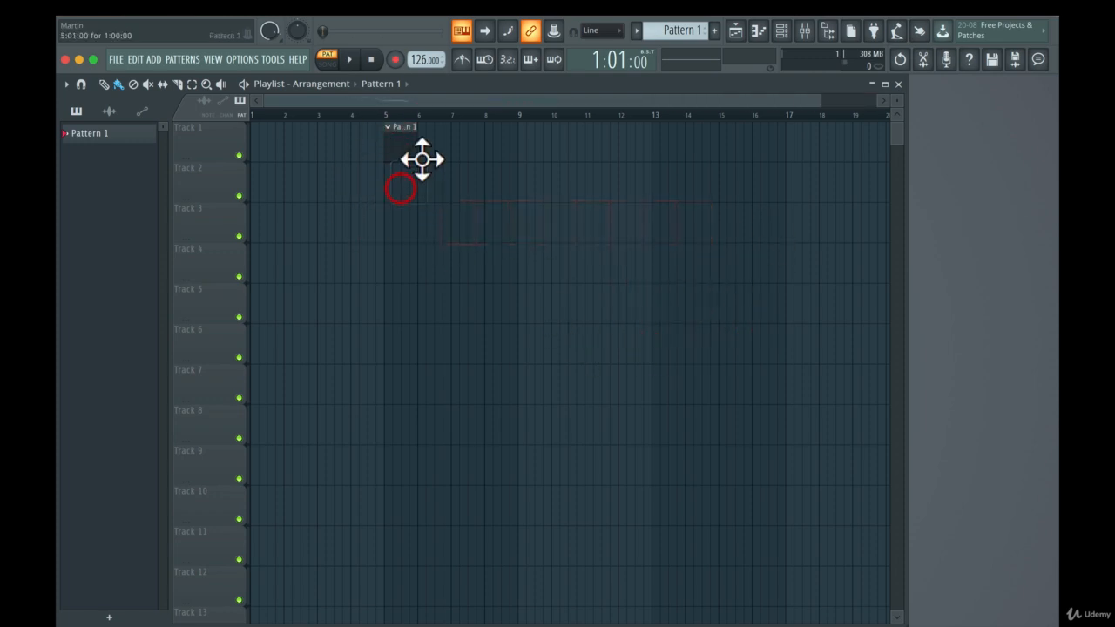
pyautogui.rightClick(406, 130)
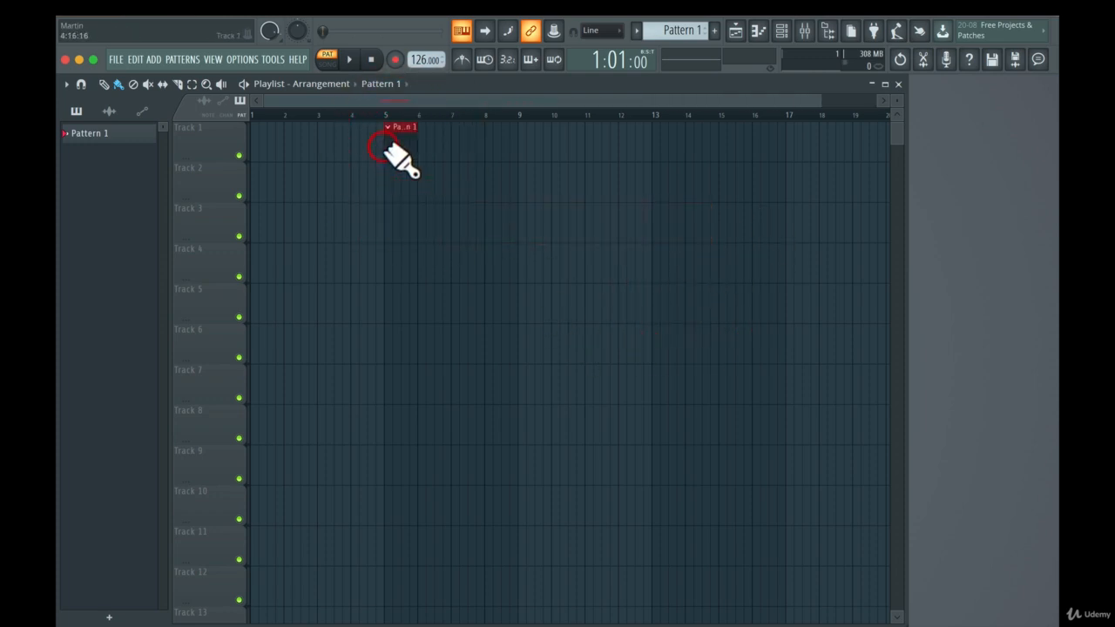
# Place two Pattern 1 clips on Track 1, one at bar 5 and one at bar 8
pyautogui.click(389, 143)
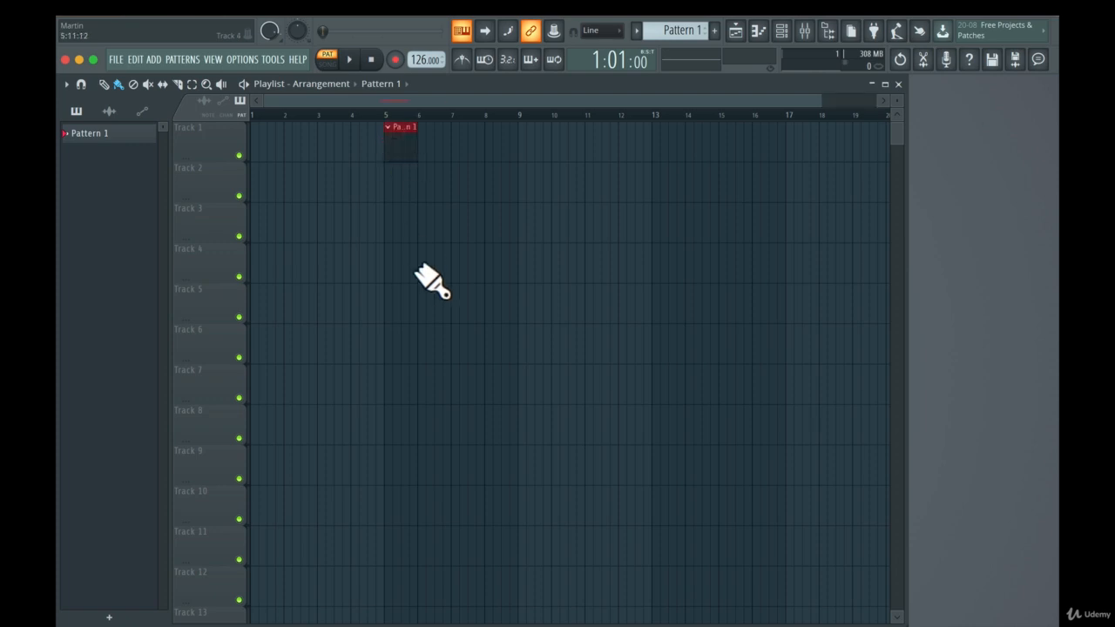
pyautogui.click(488, 143)
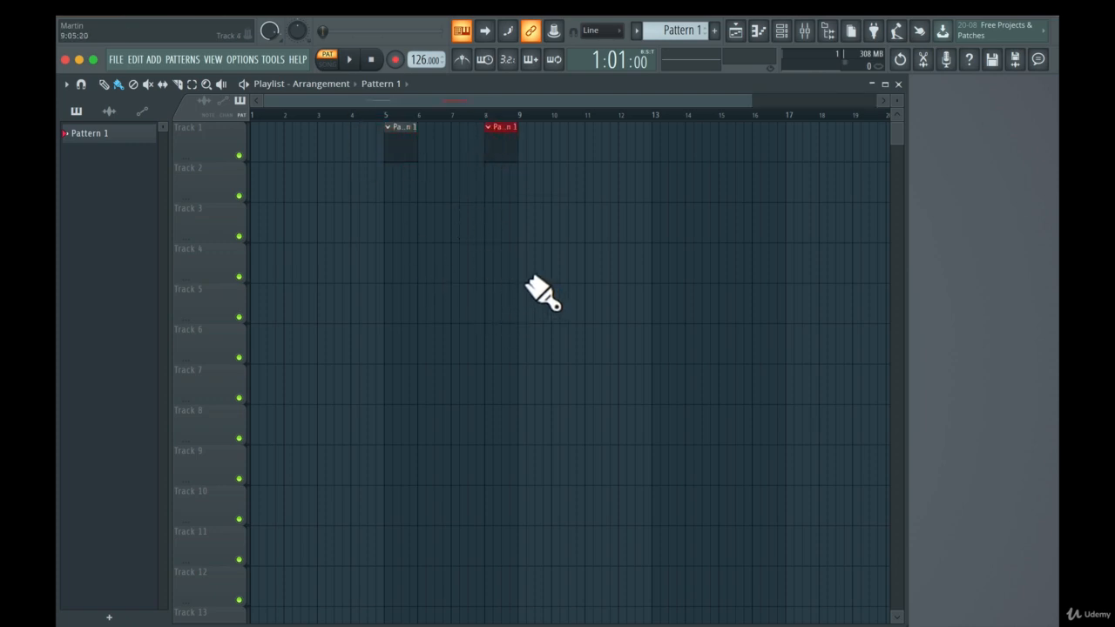
# Paint a long row of Pattern 1 clips across Track 3 and erase the whole row by sweeping over it
pyautogui.moveTo(432, 228)
pyautogui.mouseDown()
pyautogui.moveTo(341, 295)
pyautogui.moveTo(446, 284)
pyautogui.mouseUp()
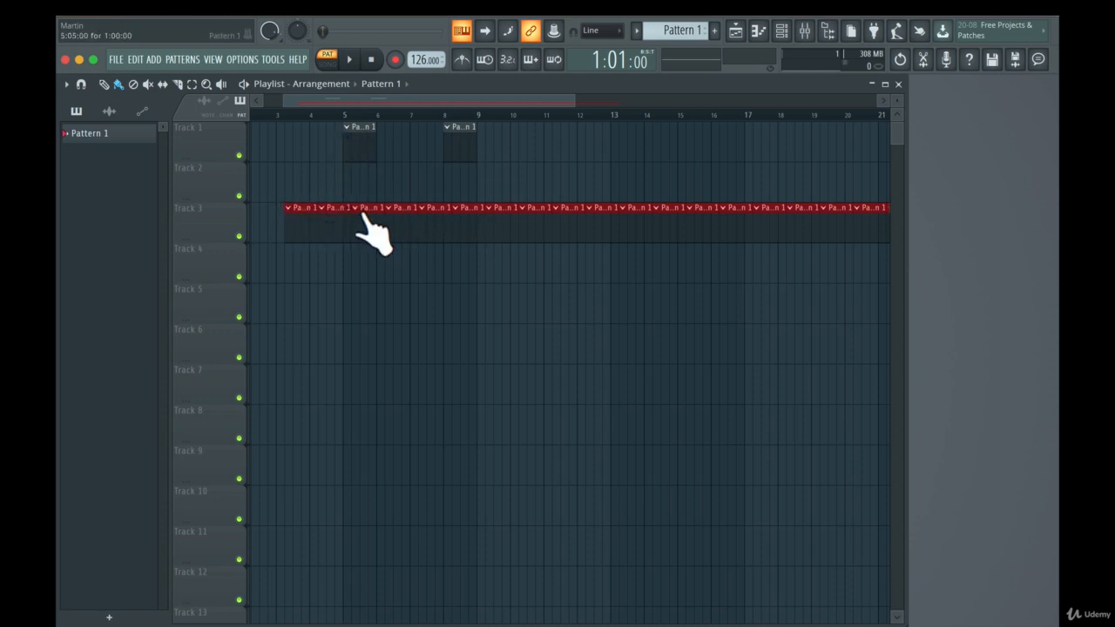
pyautogui.moveTo(368, 224)
pyautogui.mouseDown()
pyautogui.moveTo(311, 236)
pyautogui.moveTo(947, 236)
pyautogui.mouseUp()
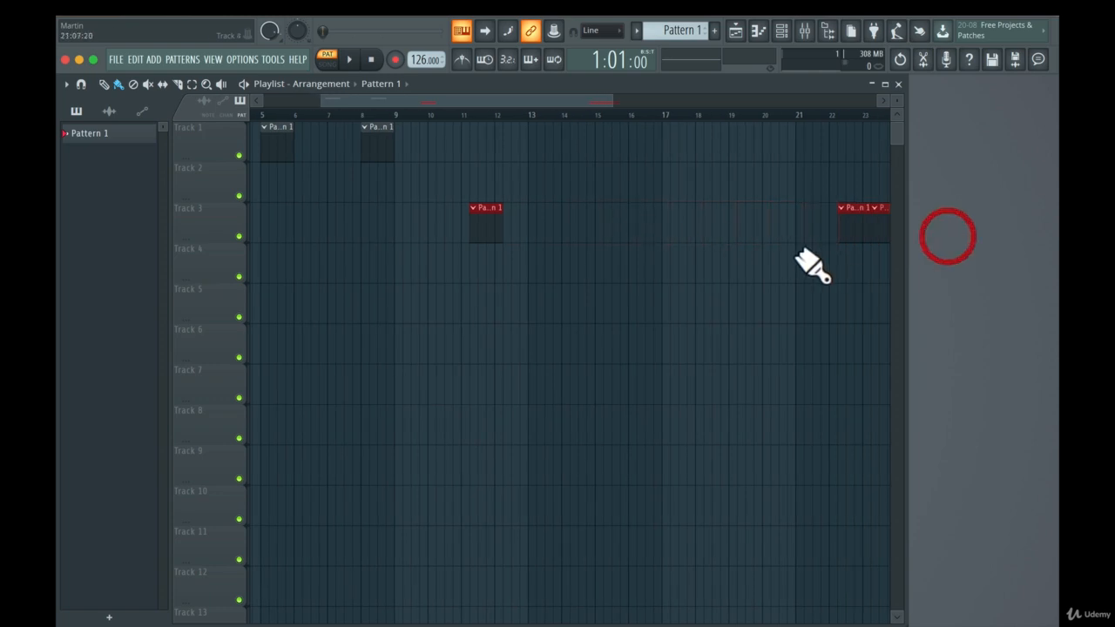
pyautogui.moveTo(844, 234); pyautogui.dragTo(943, 218)
pyautogui.moveTo(350, 234); pyautogui.dragTo(150, 203)
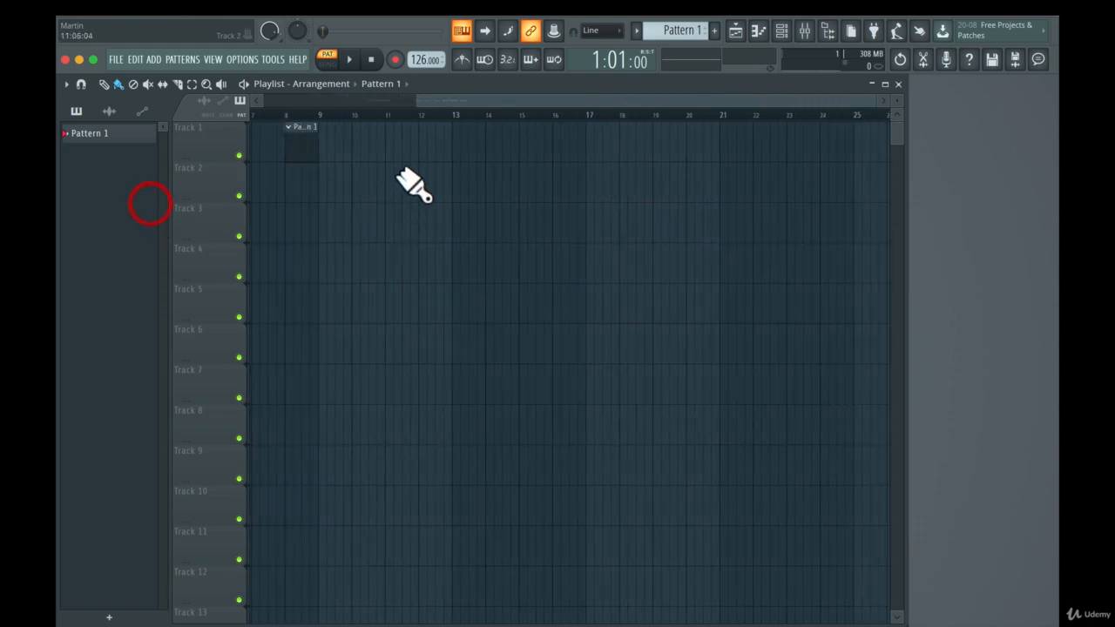
# Delete the remaining Pattern 1 clip from Track 1 and place a fresh one at bar 5 on the same track
pyautogui.moveTo(303, 144); pyautogui.dragTo(130, 137)
pyautogui.rightClick(369, 157)
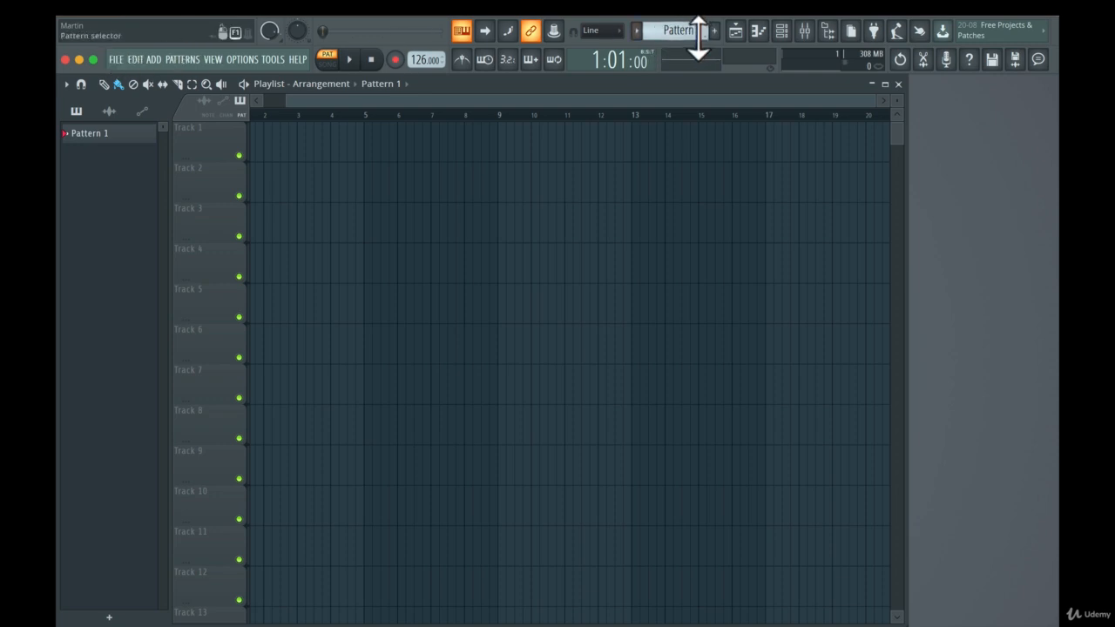
pyautogui.click(377, 138)
pyautogui.click(368, 128)
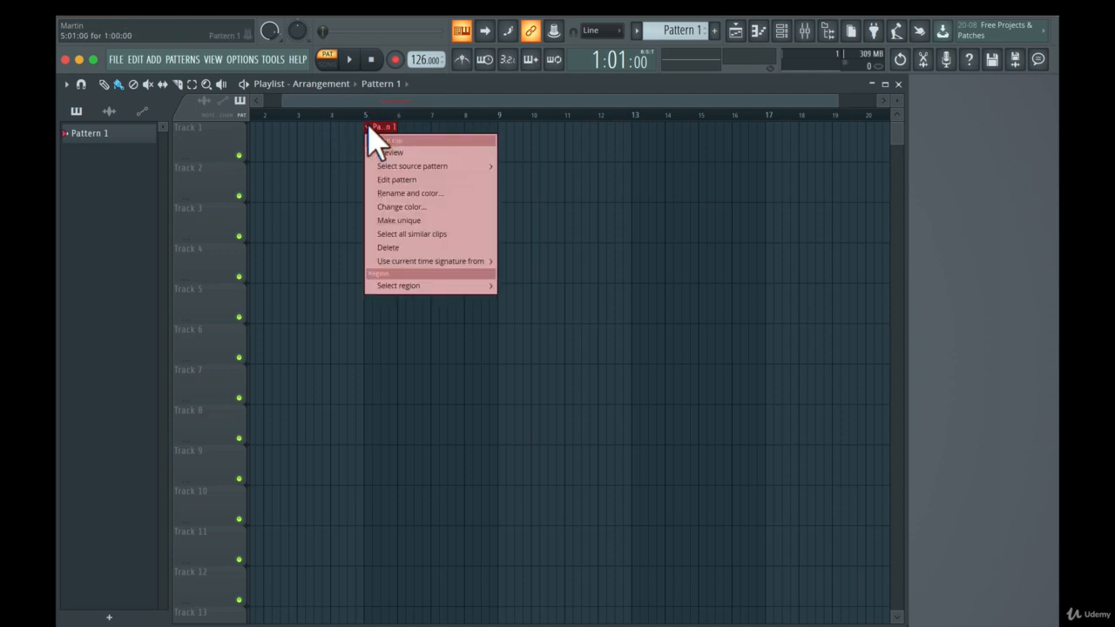
pyautogui.click(368, 128)
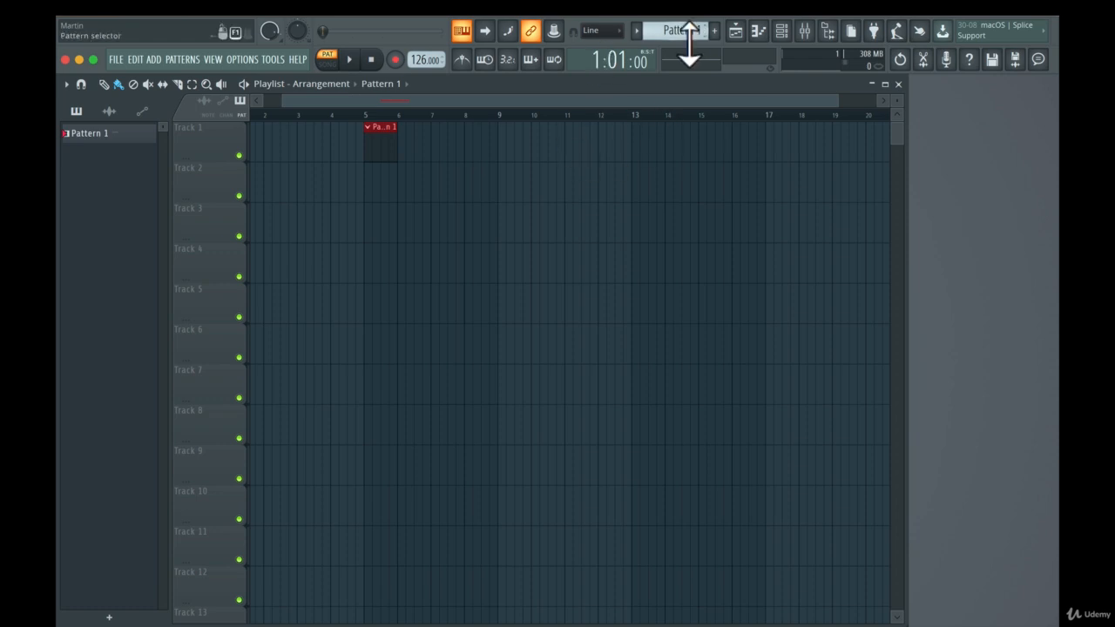
# Add four F#6 notes one beat apart across bar 2 of Pattern 1 in the Kick piano roll
pyautogui.click(758, 31)
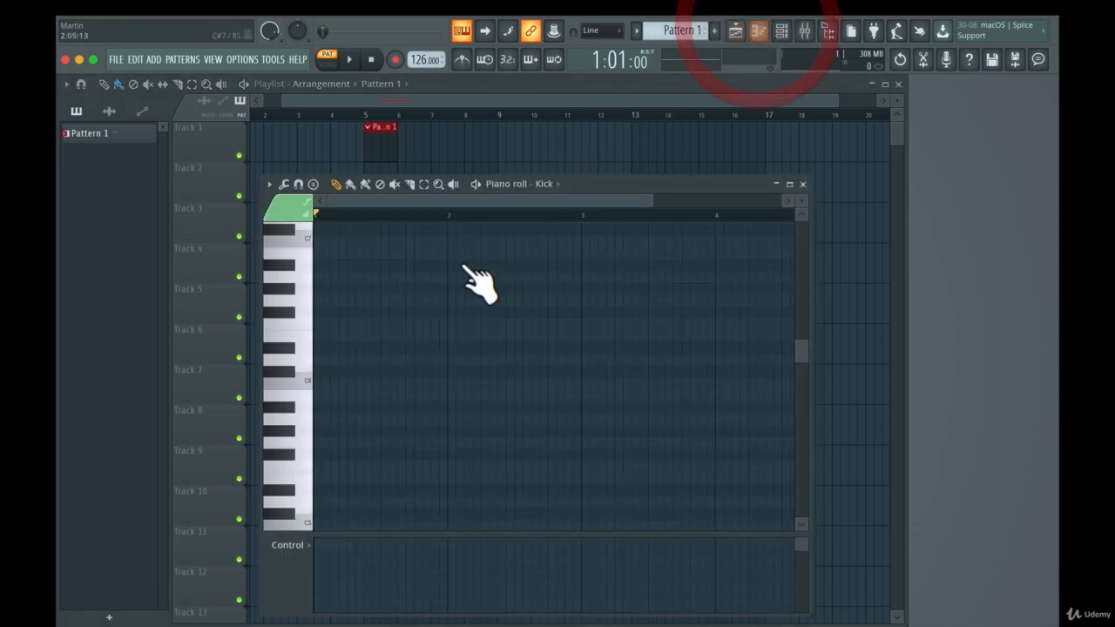
pyautogui.click(453, 314)
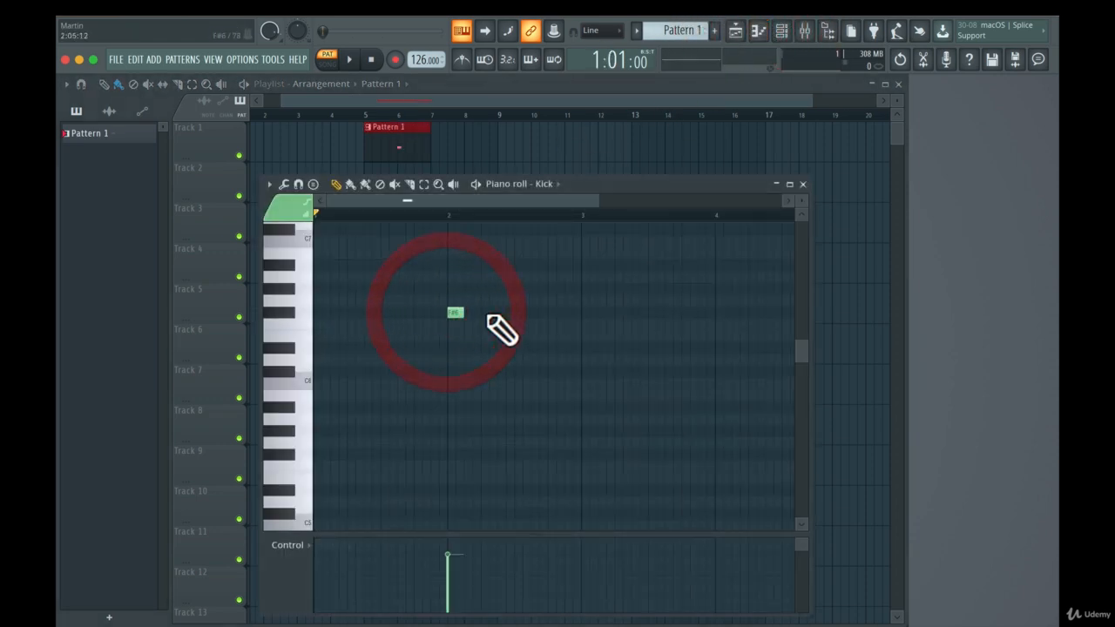
pyautogui.click(486, 313)
pyautogui.click(520, 314)
pyautogui.click(553, 314)
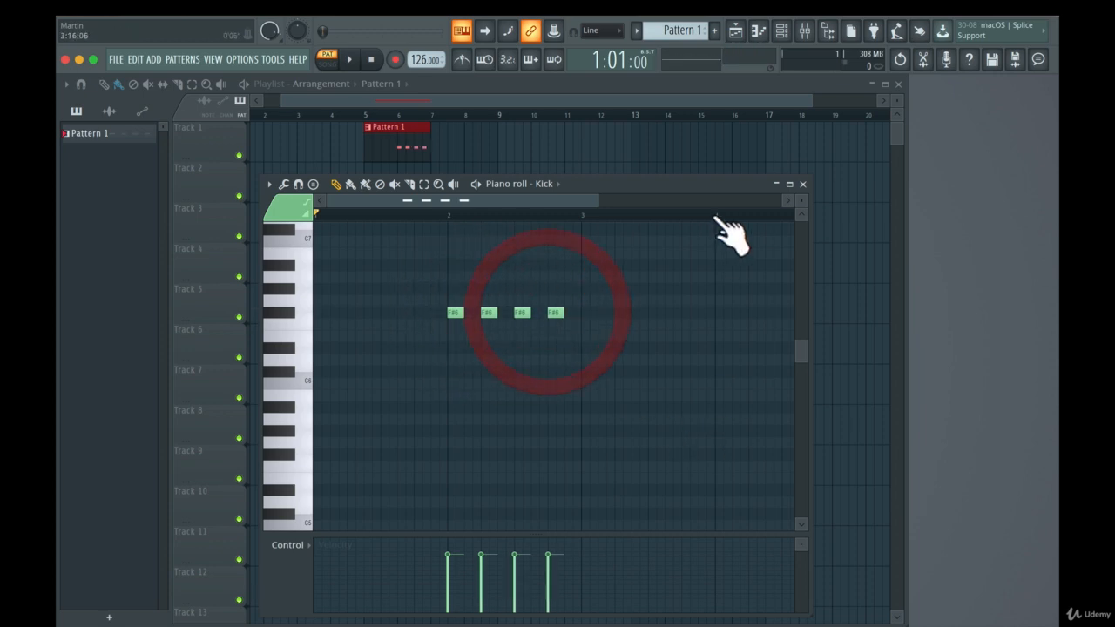
pyautogui.click(802, 183)
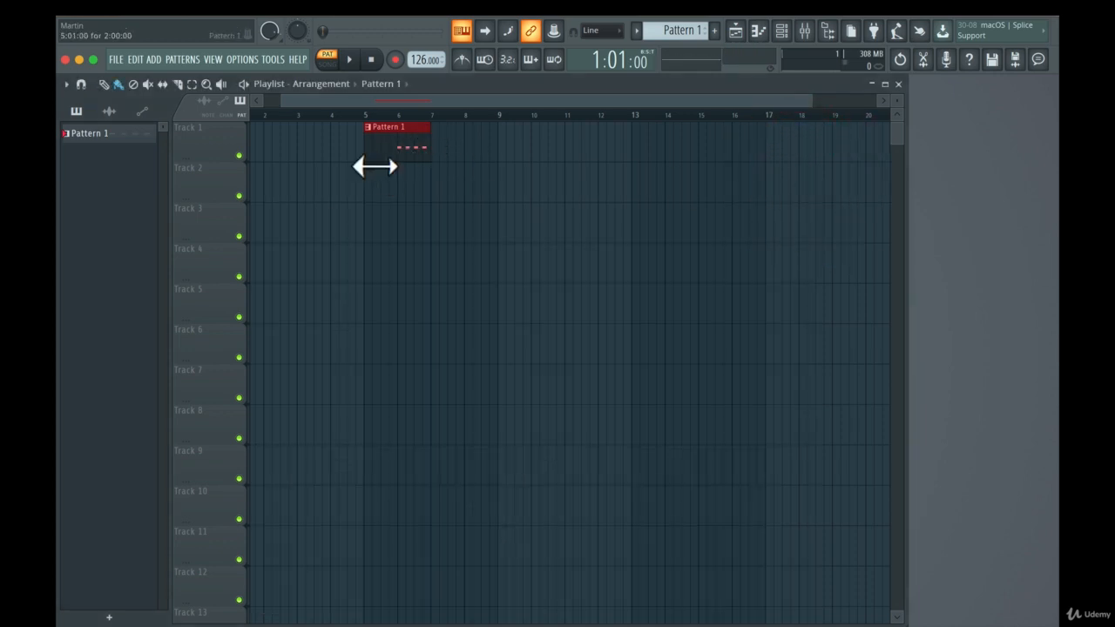
# Trim the empty first bar off the Track 1 clip and scatter six more Pattern 1 clips over Tracks 1, 3, 4, 6 and 7
pyautogui.moveTo(375, 167); pyautogui.dragTo(406, 166)
pyautogui.click(481, 211)
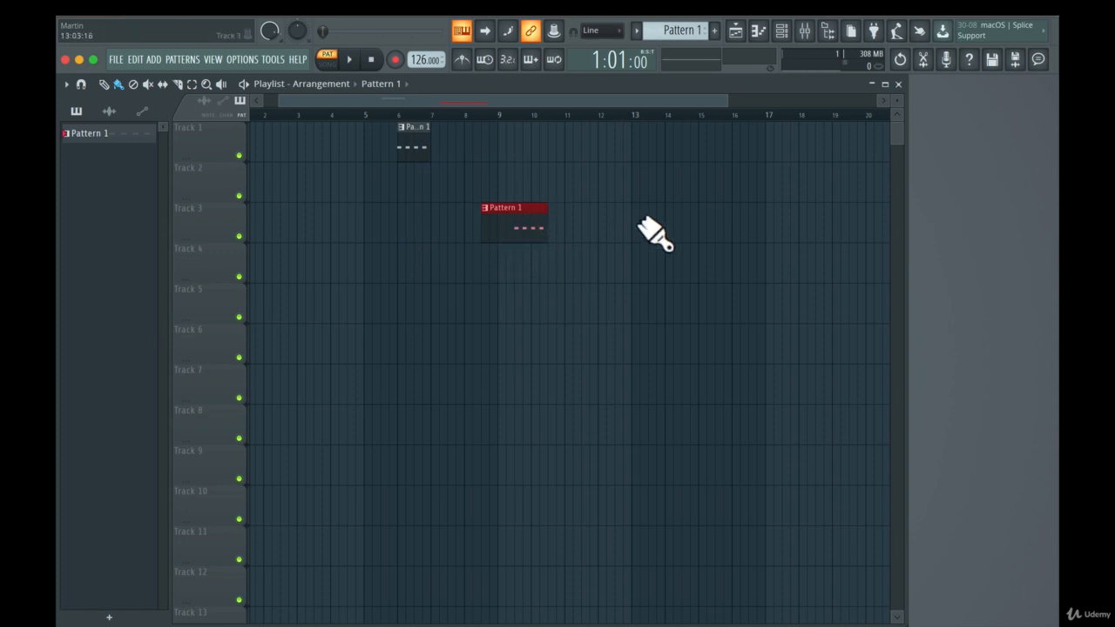
pyautogui.click(652, 140)
pyautogui.click(793, 217)
pyautogui.click(626, 340)
pyautogui.click(417, 377)
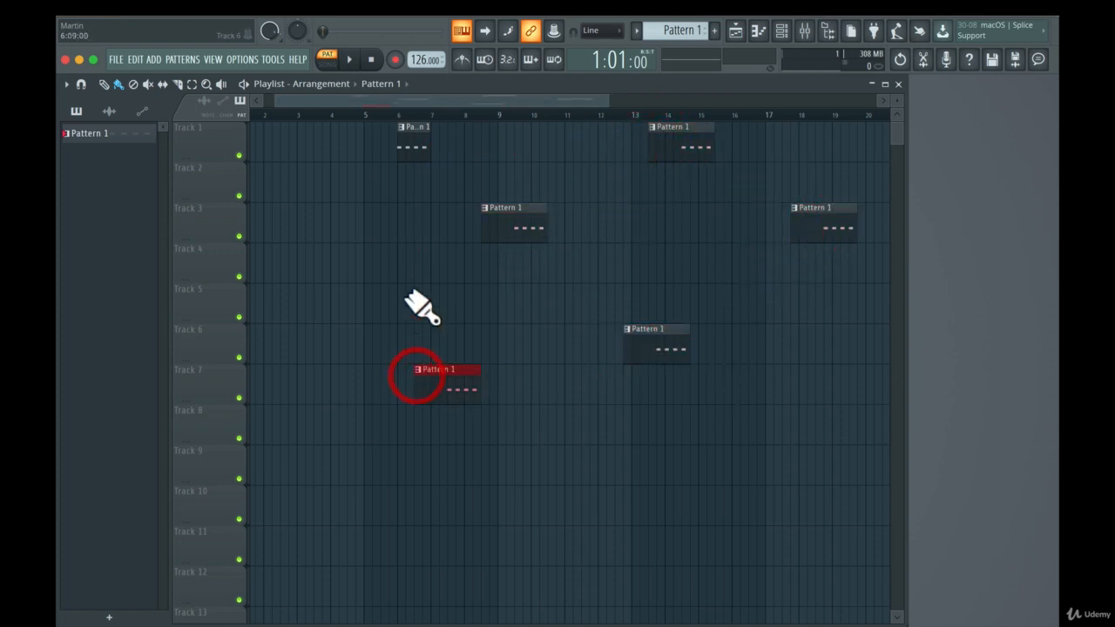
pyautogui.click(405, 266)
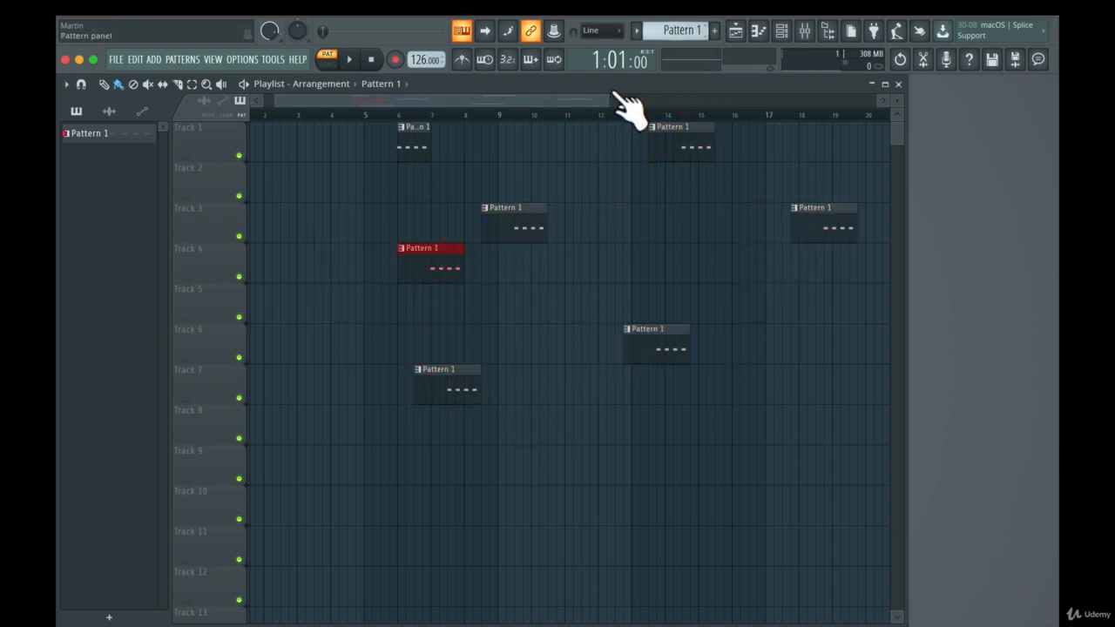
# Delete the clips on Tracks 3, 4, 6 and 7, and move the second Track 1 clip to bar 7 directly behind the first
pyautogui.rightClick(427, 265)
pyautogui.rightClick(448, 383)
pyautogui.rightClick(514, 222)
pyautogui.rightClick(658, 344)
pyautogui.rightClick(827, 225)
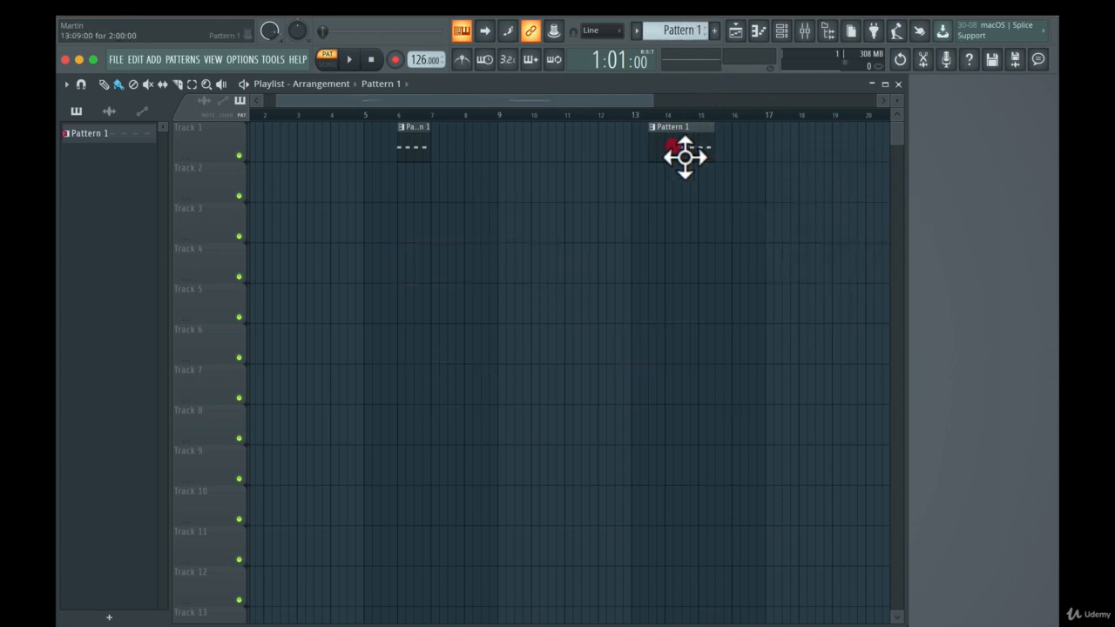
pyautogui.moveTo(685, 157); pyautogui.dragTo(481, 167)
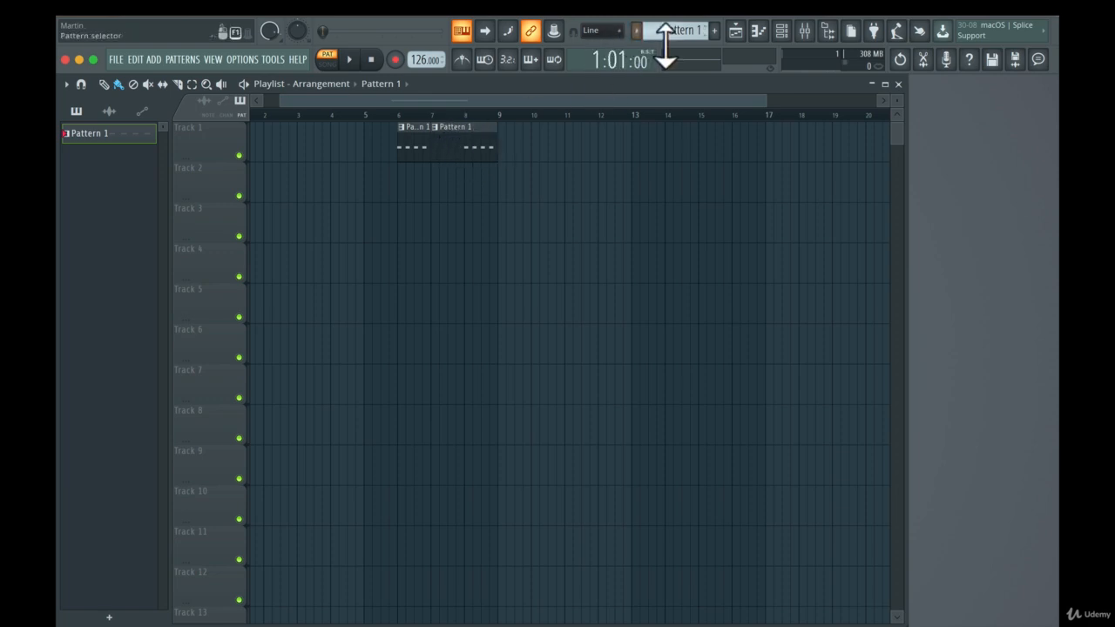
# Switch to a new empty pattern, Pattern 2, and accept its default name
pyautogui.moveTo(666, 44); pyautogui.dragTo(665, 35)
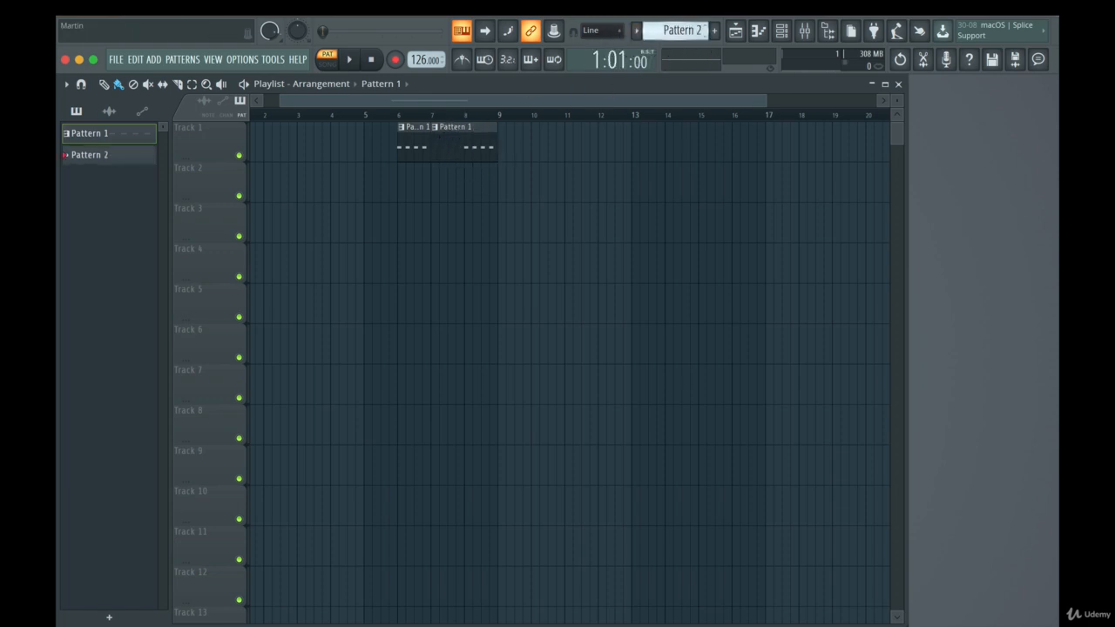
pyautogui.click(713, 33)
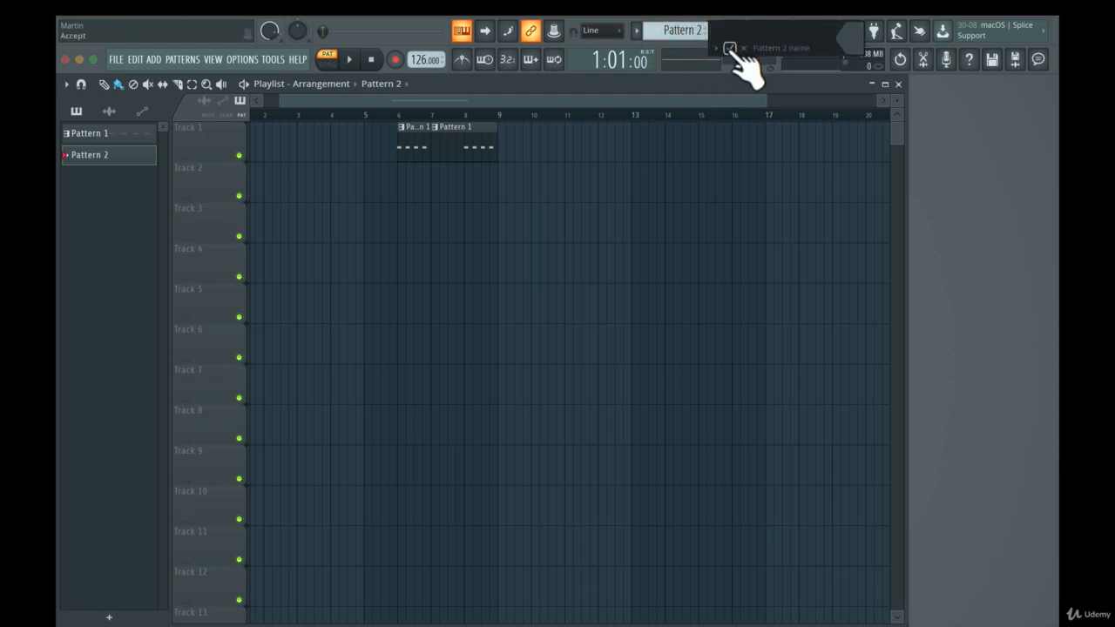
pyautogui.click(730, 49)
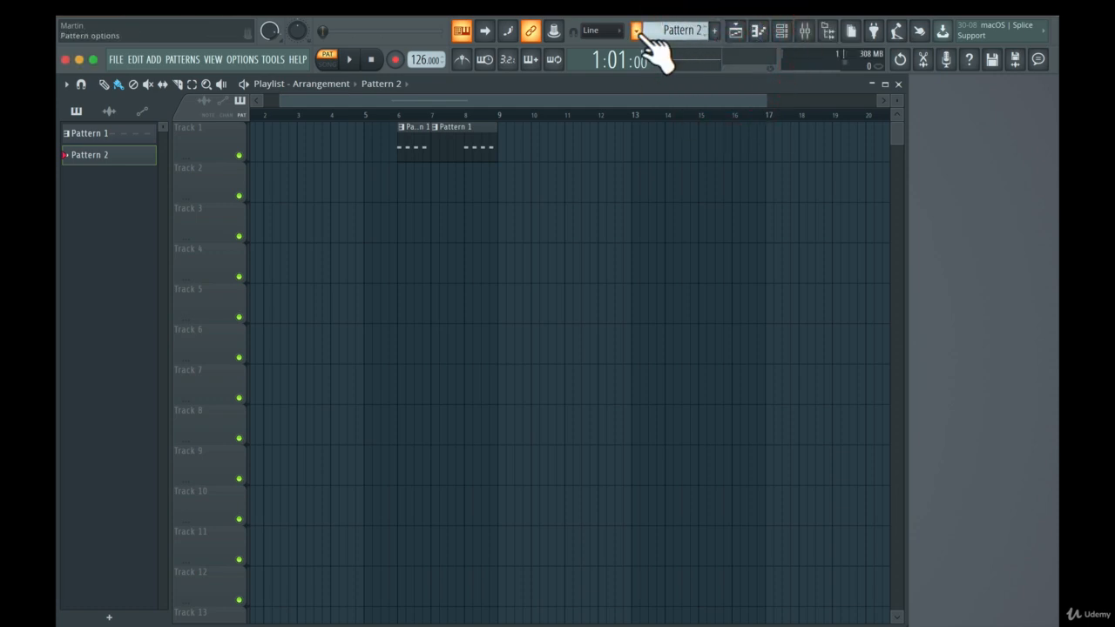
# Create Pattern 3 with the Find next empty option and keep its default name
pyautogui.click(637, 31)
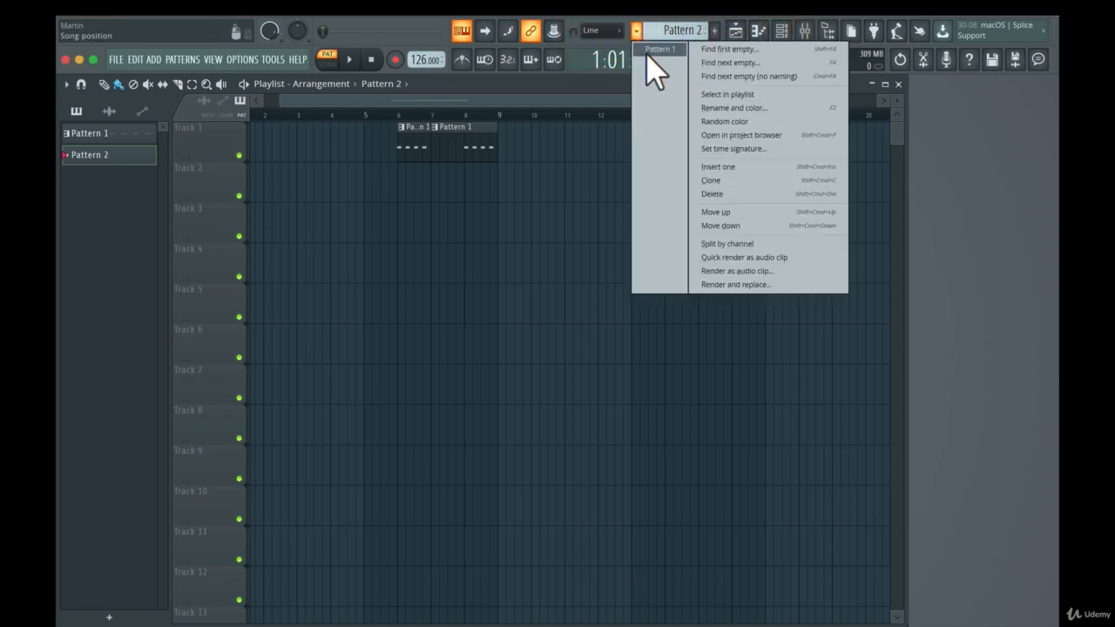
pyautogui.click(733, 64)
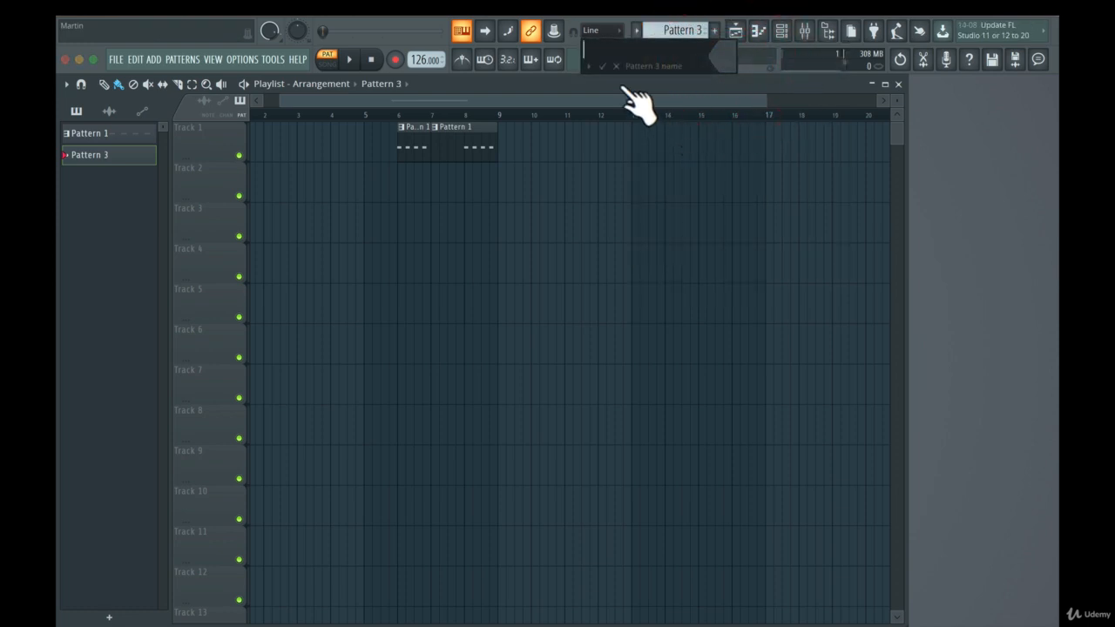
pyautogui.click(603, 66)
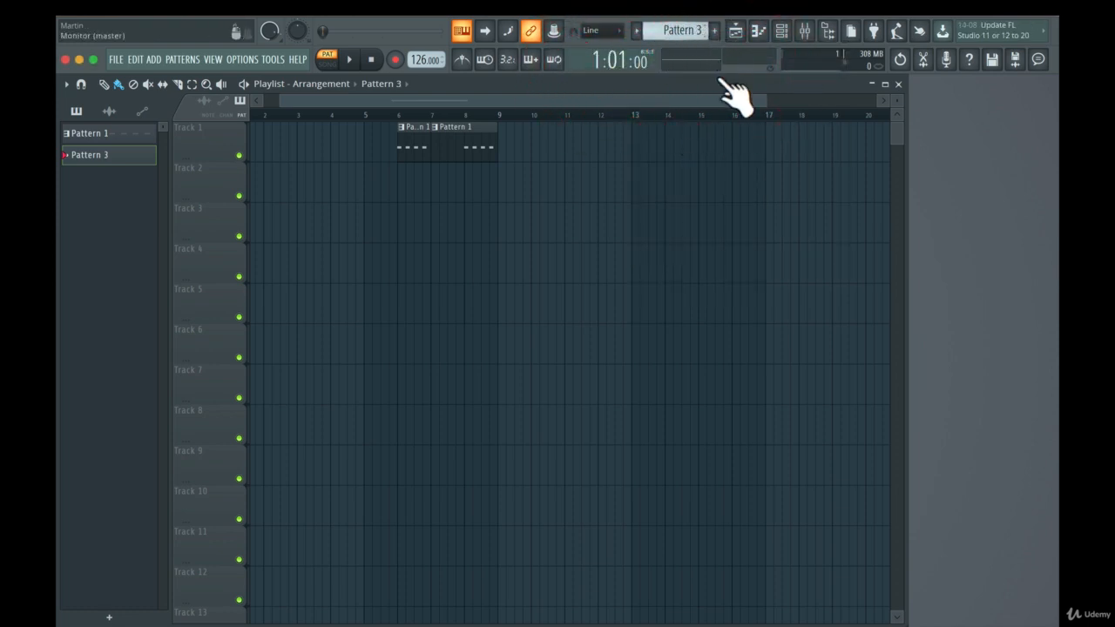
# Add four G6 notes half a bar apart, starting at bar 1, to Pattern 3 in the Kick piano roll
pyautogui.click(758, 30)
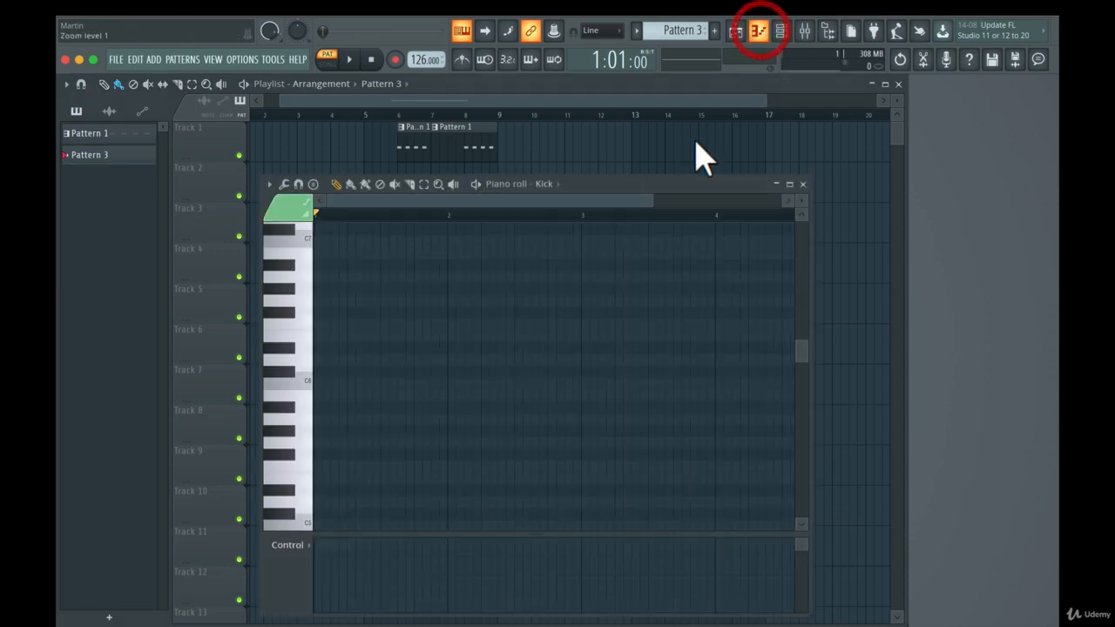
pyautogui.click(325, 305)
pyautogui.click(389, 302)
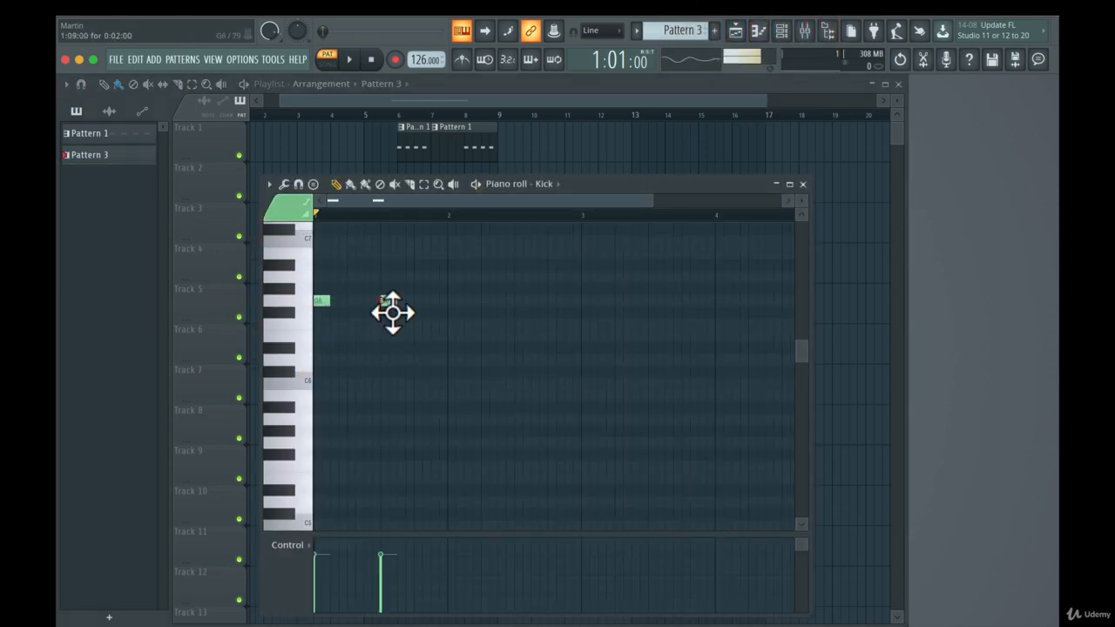
pyautogui.click(449, 301)
pyautogui.click(517, 302)
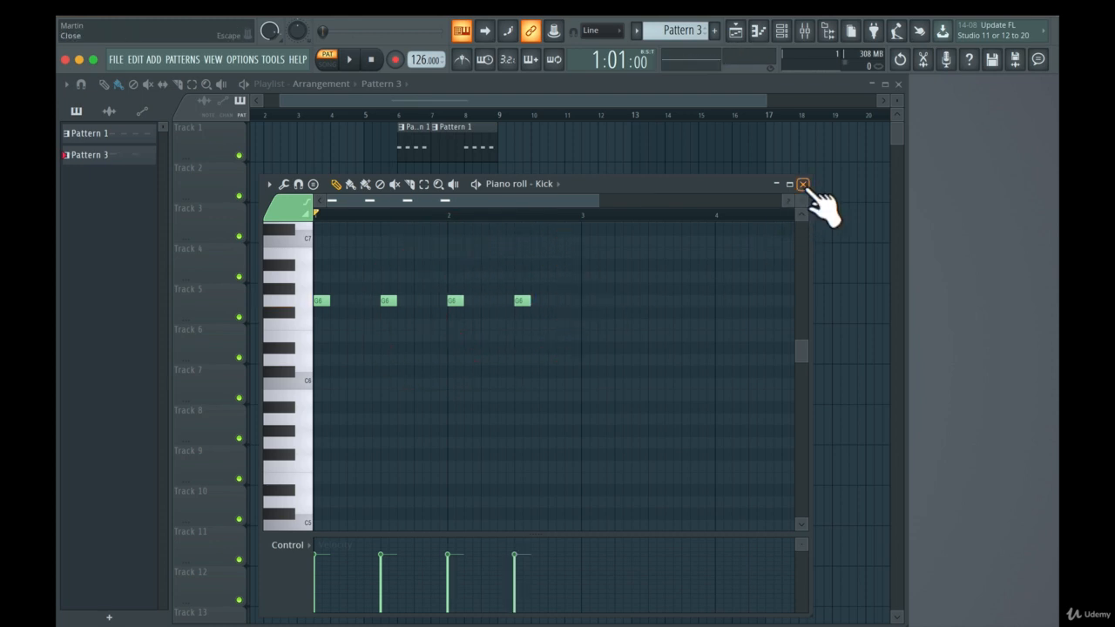
pyautogui.click(803, 184)
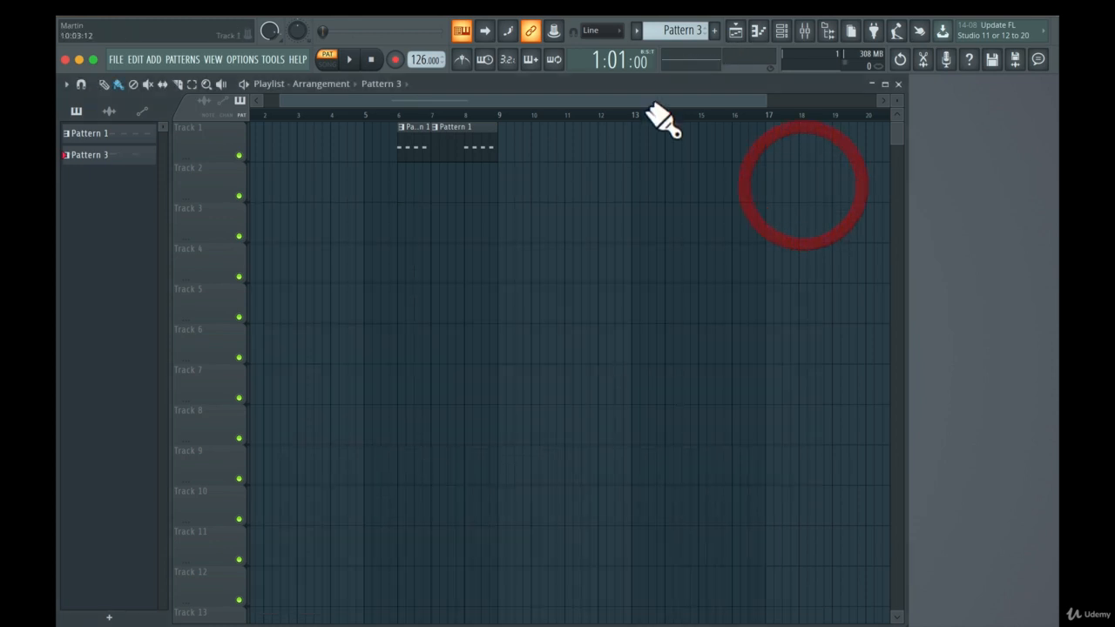
# Try out a Pattern 3 clip on Track 2 and switch the active pattern back to Pattern 1
pyautogui.click(467, 183)
pyautogui.moveTo(527, 197); pyautogui.dragTo(445, 201)
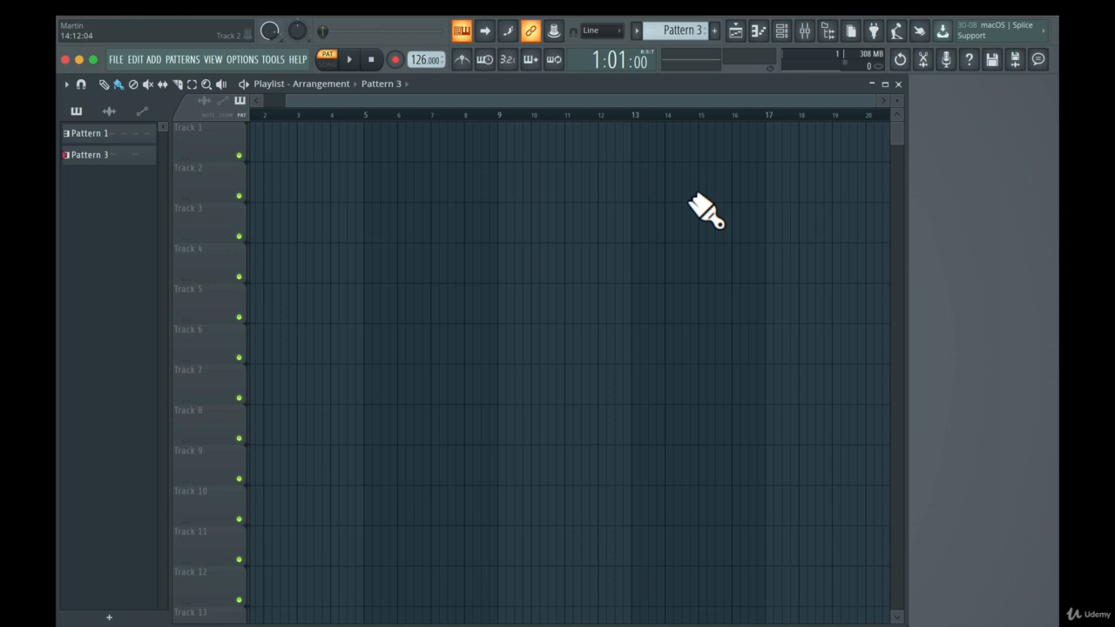
pyautogui.moveTo(689, 33); pyautogui.dragTo(689, 50)
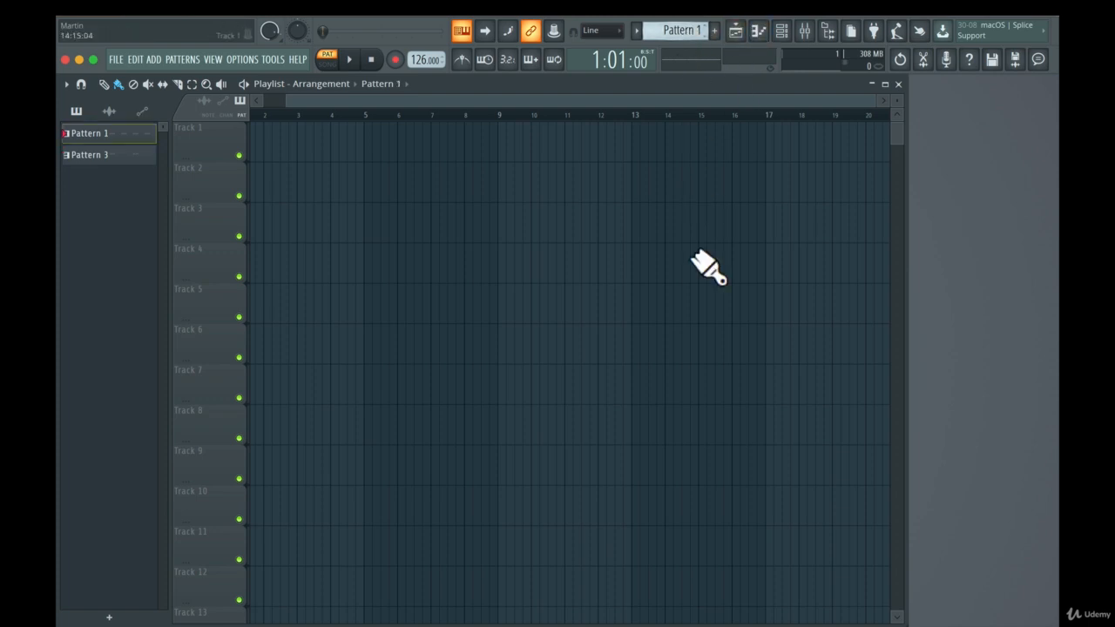
pyautogui.click(924, 59)
pyautogui.click(475, 148)
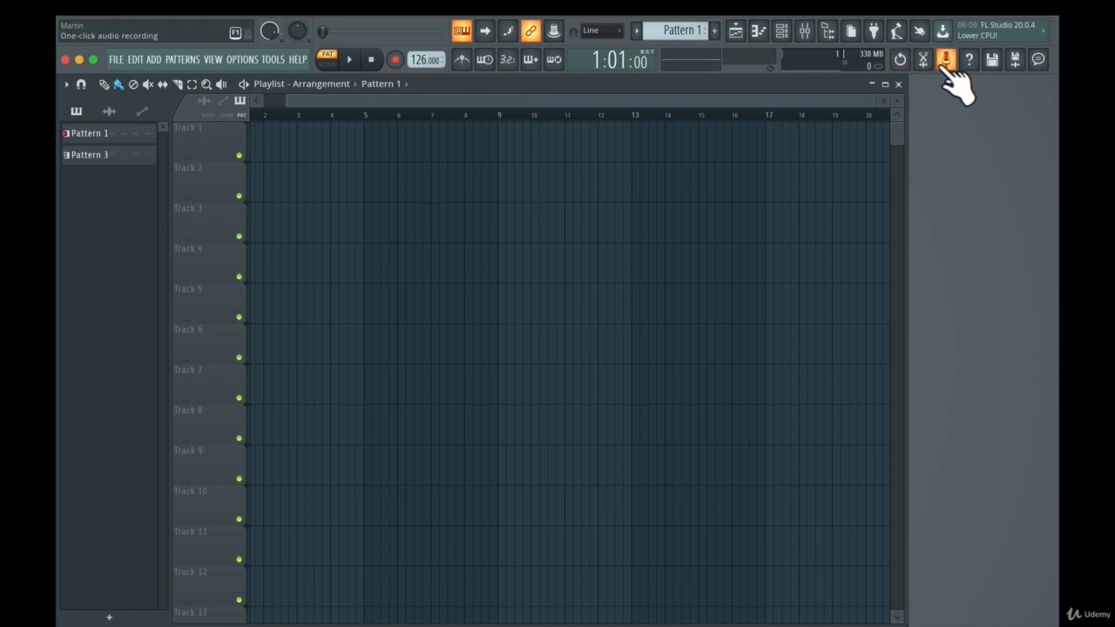
pyautogui.click(1017, 61)
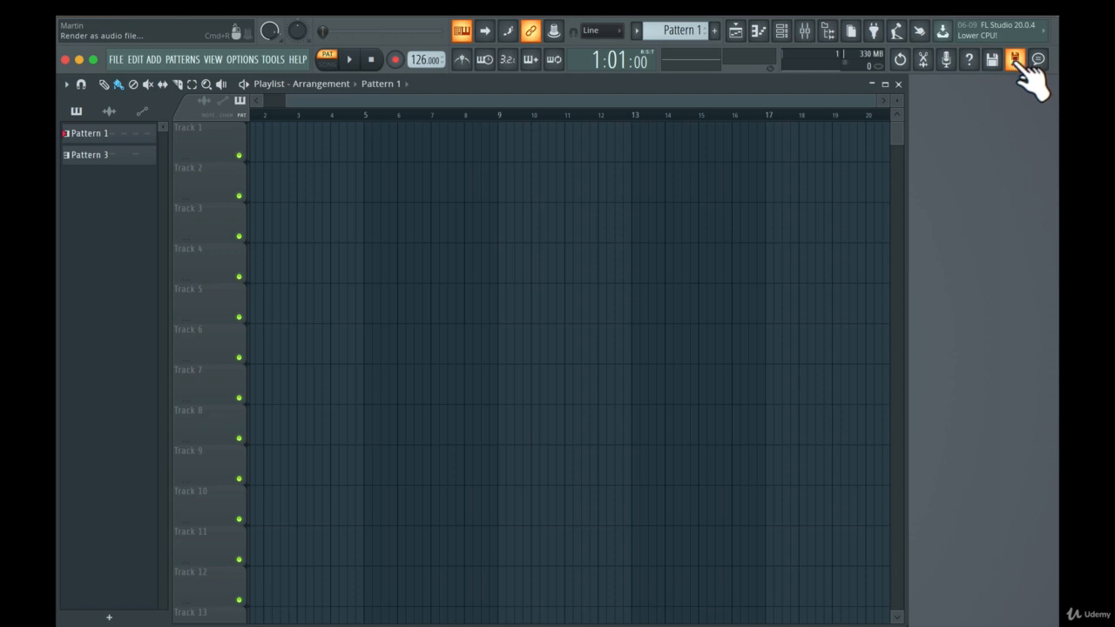
# Toggle the song position display to minutes and back to bars and beats, and cycle the master output monitor's display
pyautogui.click(612, 68)
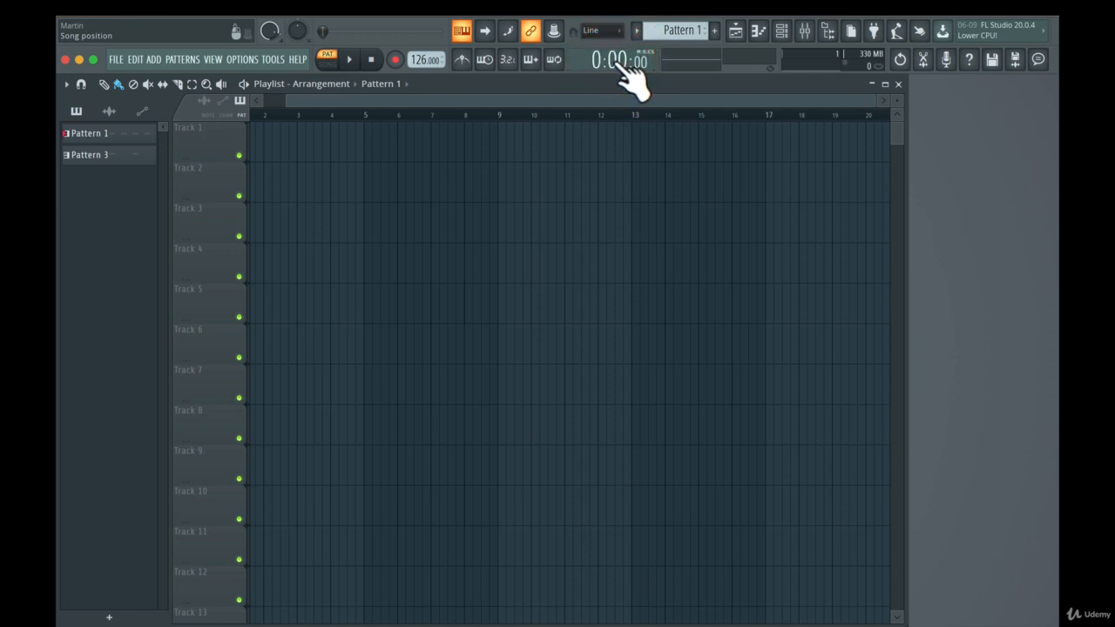
pyautogui.click(625, 68)
pyautogui.click(688, 66)
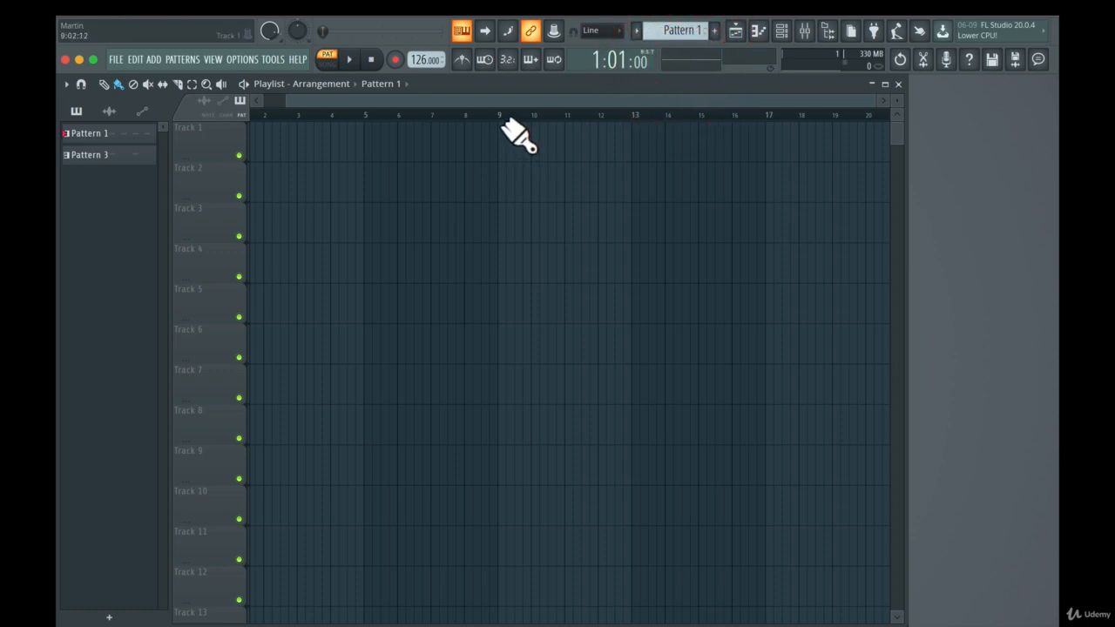
pyautogui.click(685, 61)
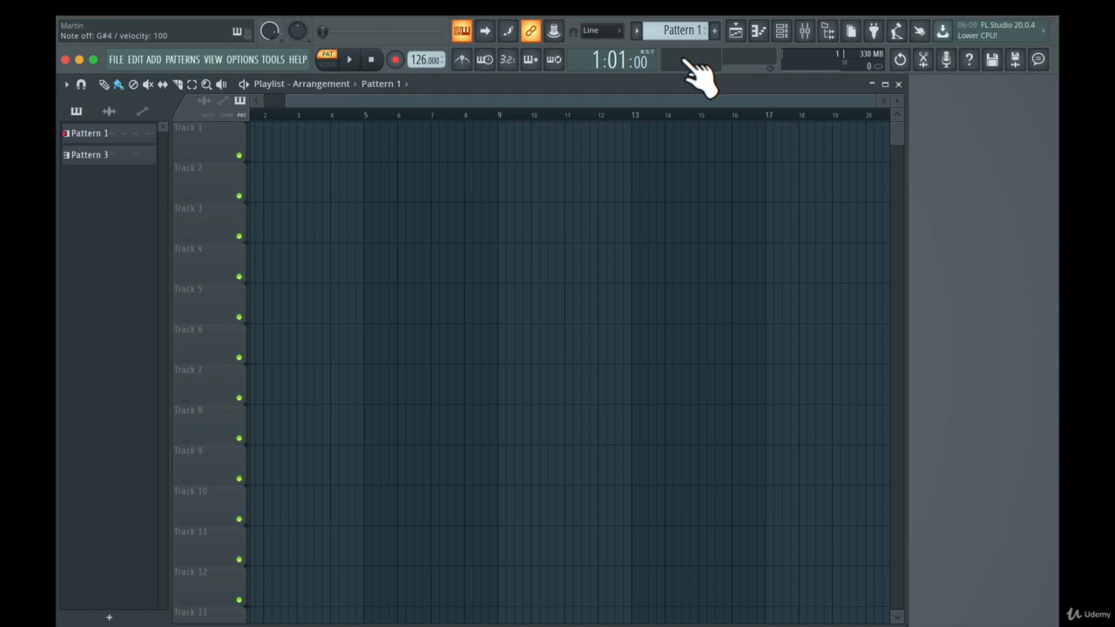
pyautogui.click(688, 63)
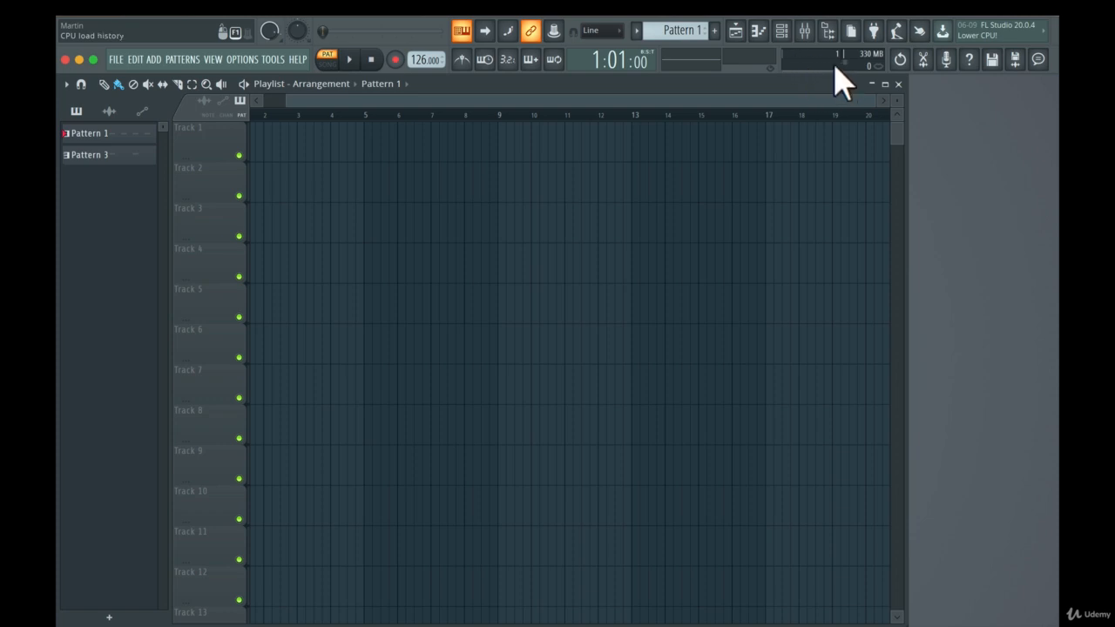
pyautogui.click(880, 67)
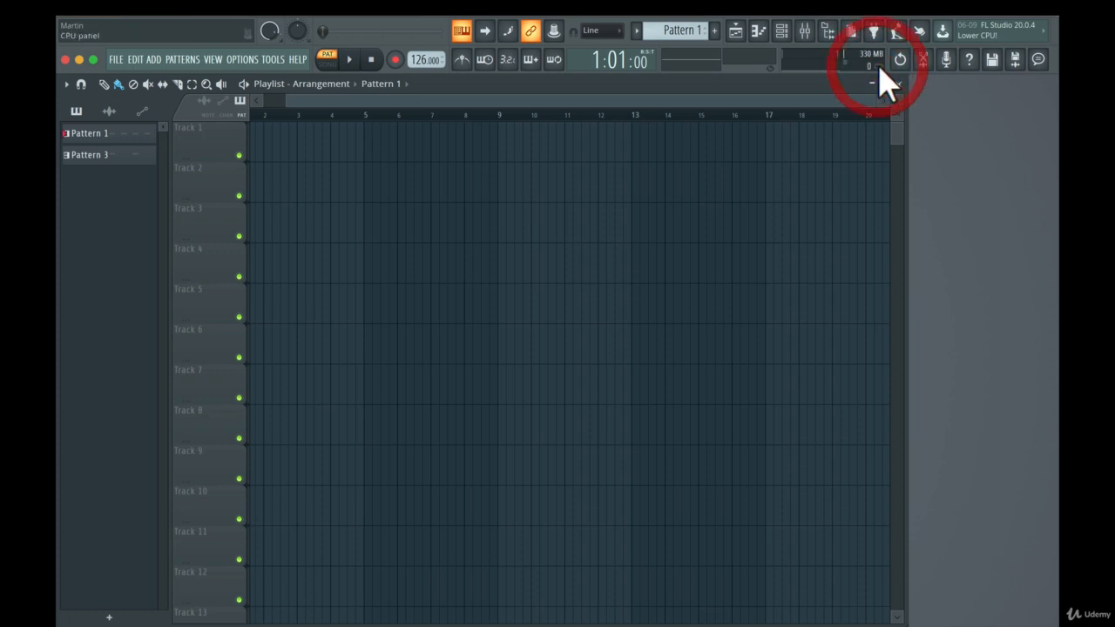